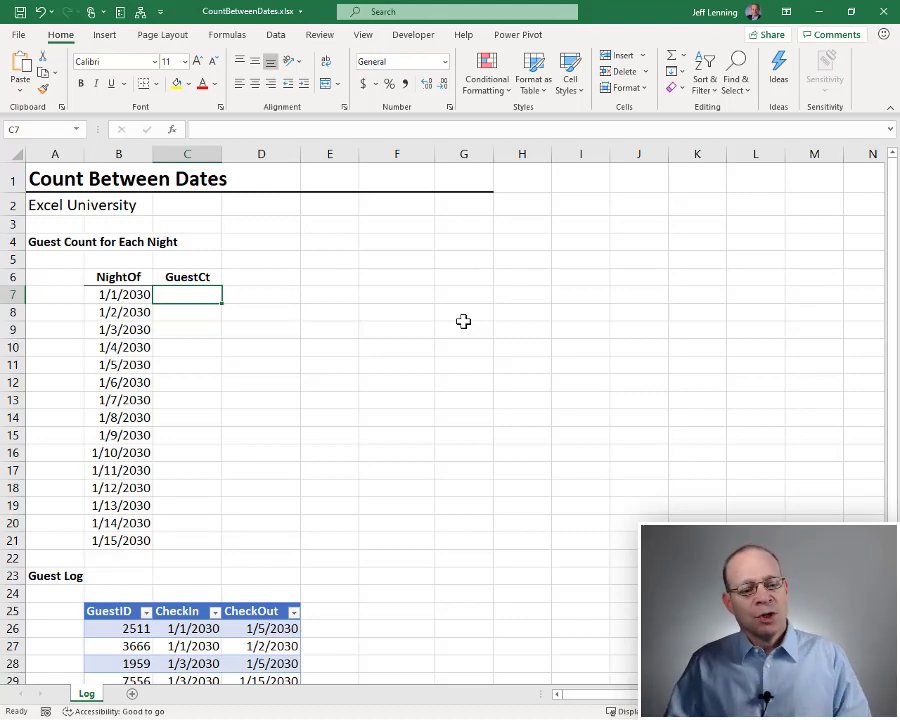
Step: Examine the Guest Log's GuestID, CheckIn and CheckOut columns and the empty GuestCt column in the nightly table
{"action": "scroll", "coordinate": [390, 321], "scroll_direction": "down", "scroll_amount": 2}
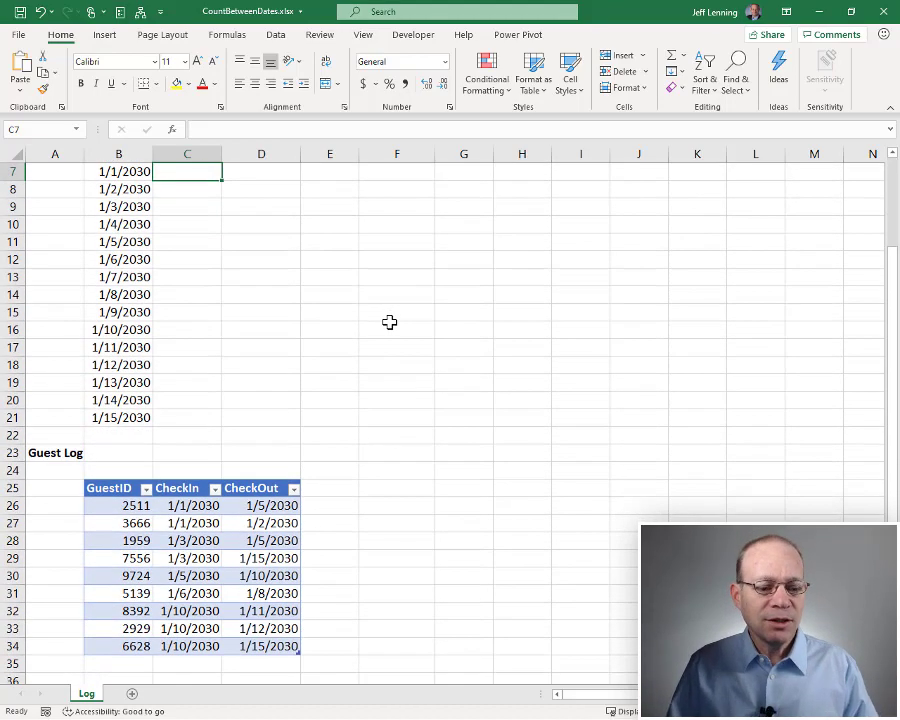
{"action": "scroll", "coordinate": [389, 320], "scroll_direction": "up", "scroll_amount": 2}
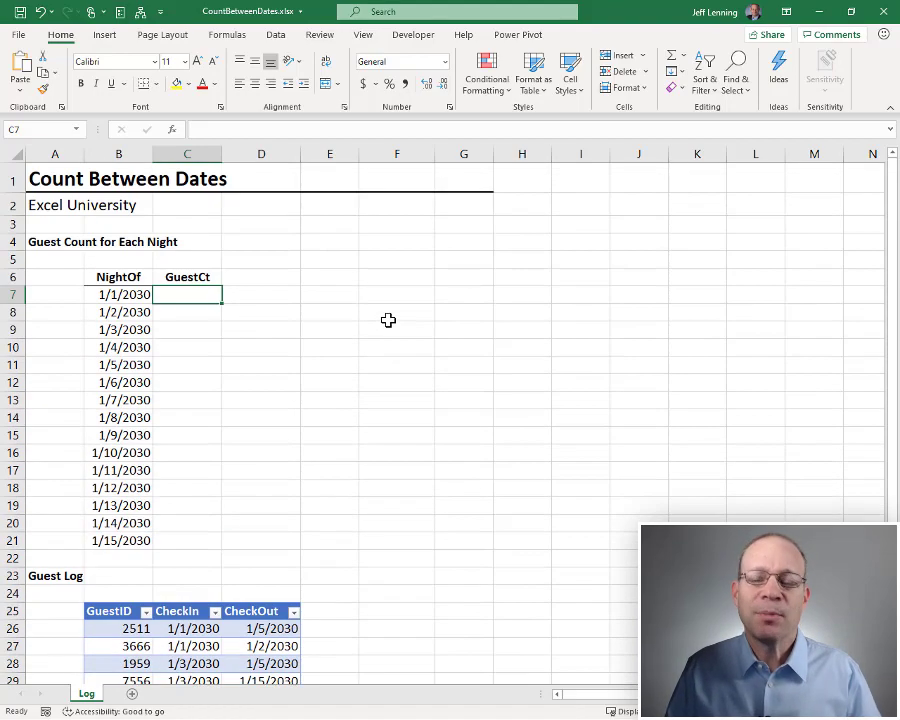
{"action": "scroll", "coordinate": [388, 320], "scroll_direction": "down", "scroll_amount": 4}
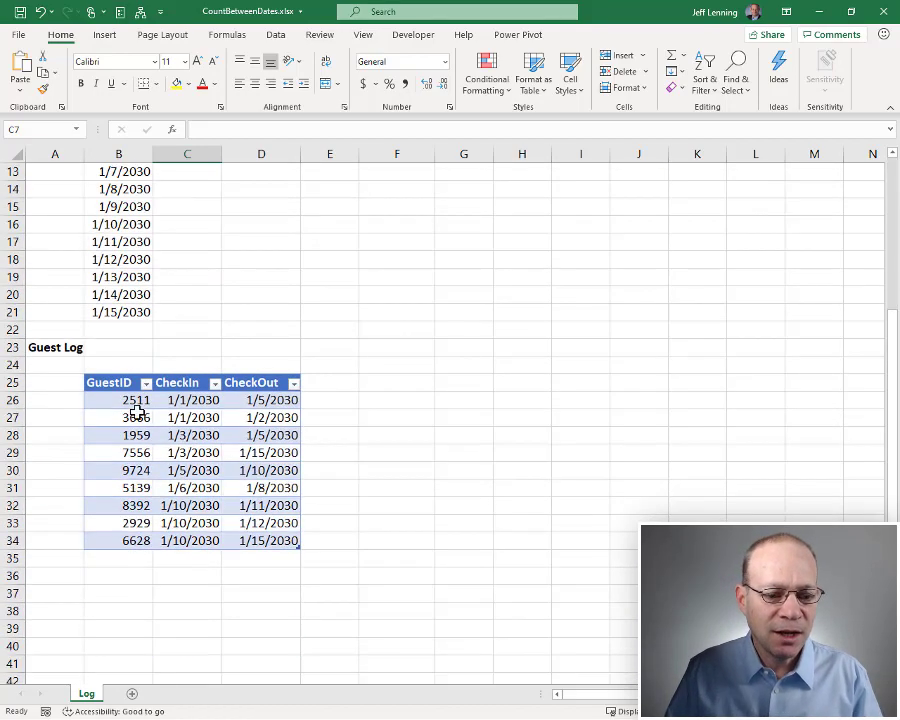
{"action": "left_click_drag", "start_coordinate": [133, 404], "coordinate": [157, 548]}
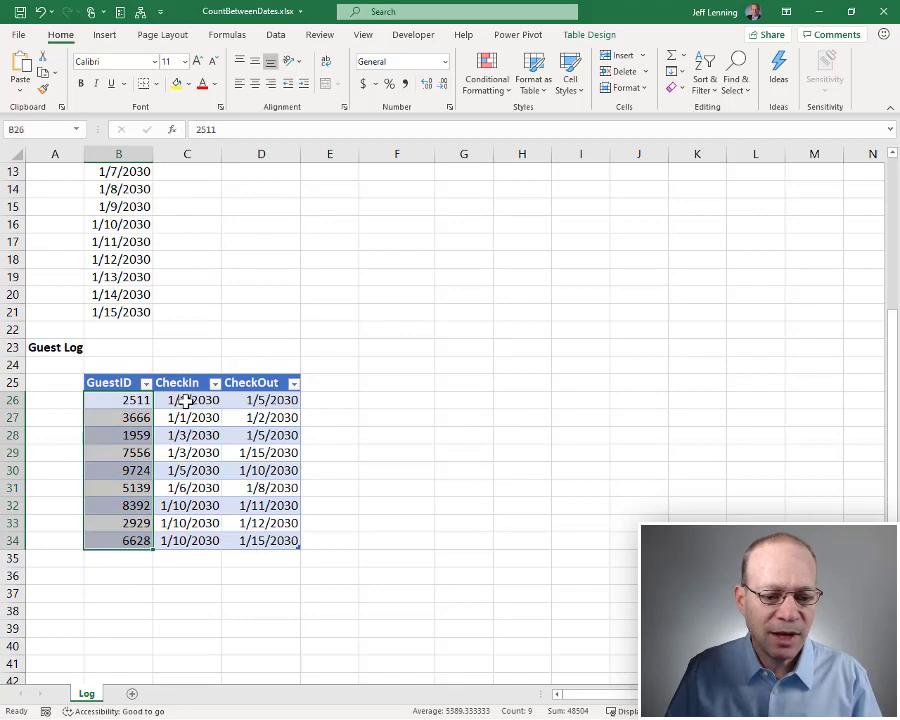
{"action": "left_click_drag", "start_coordinate": [181, 400], "coordinate": [195, 540]}
{"action": "left_click_drag", "start_coordinate": [255, 408], "coordinate": [262, 536]}
{"action": "scroll", "coordinate": [390, 432], "scroll_direction": "up", "scroll_amount": 4}
{"action": "left_click_drag", "start_coordinate": [201, 297], "coordinate": [203, 545]}
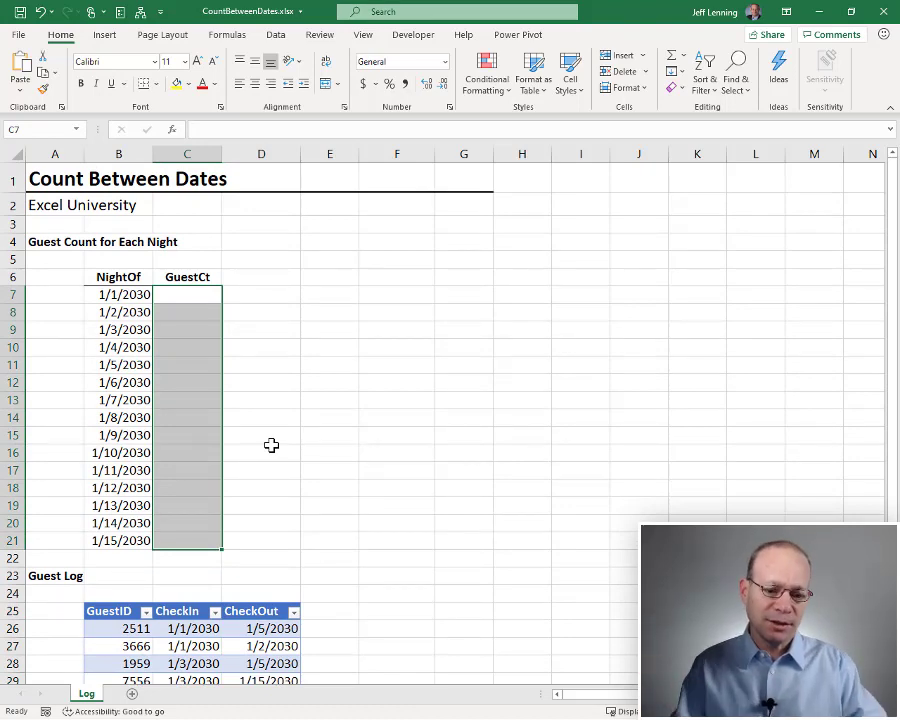
Step: Start a COUNTIFS formula in C7 with the guest log's CheckIn column as first criteria range and B7 as its criterion
{"action": "left_click", "coordinate": [177, 298]}
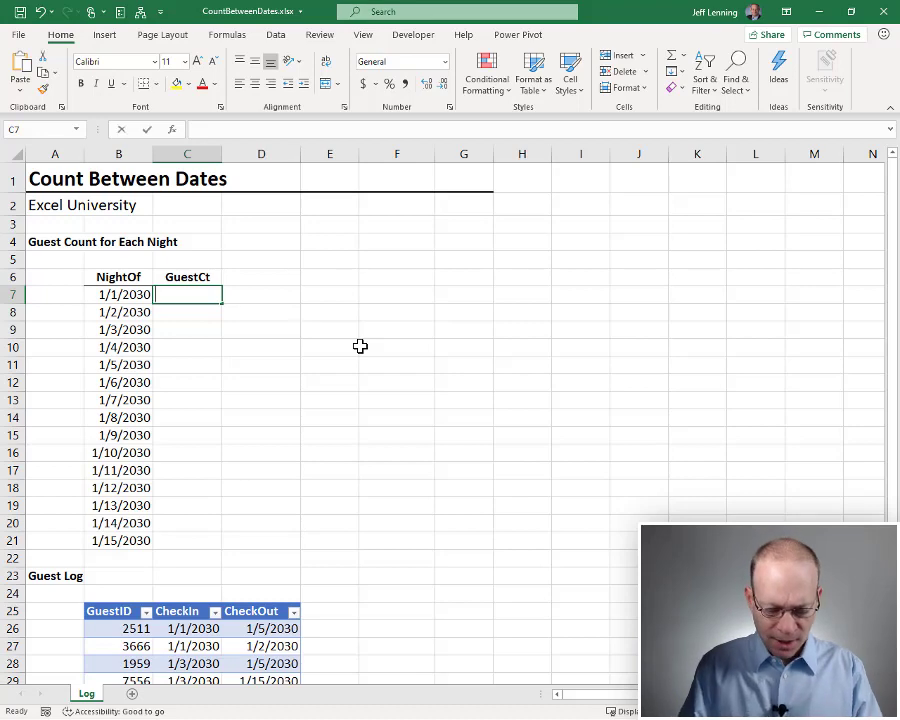
{"action": "type", "text": "=countifs"}
{"action": "key", "text": "Tab"}
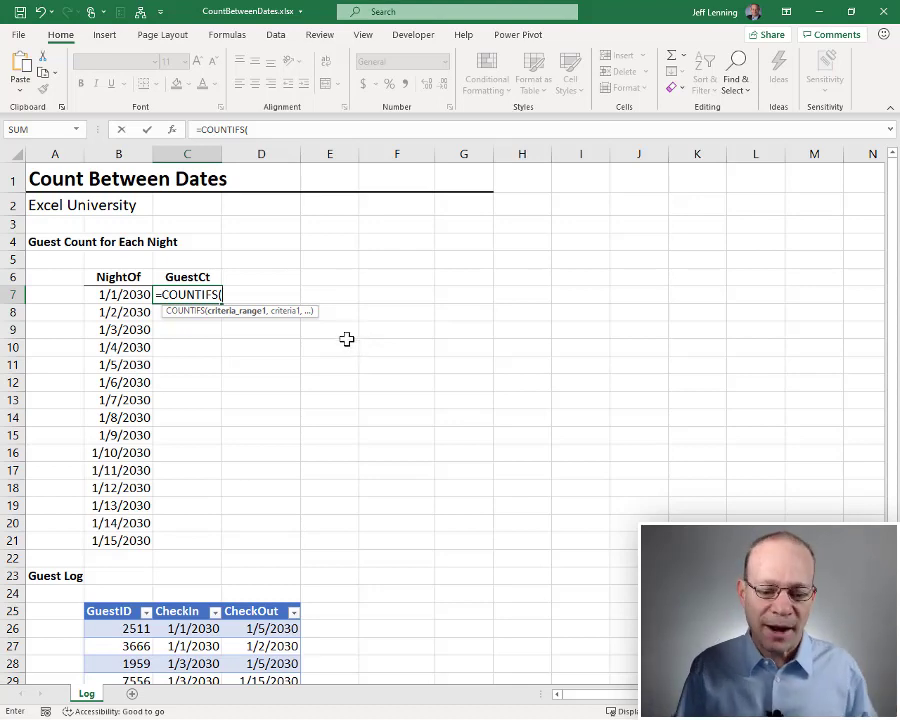
{"action": "scroll", "coordinate": [346, 338], "scroll_direction": "down", "scroll_amount": 2}
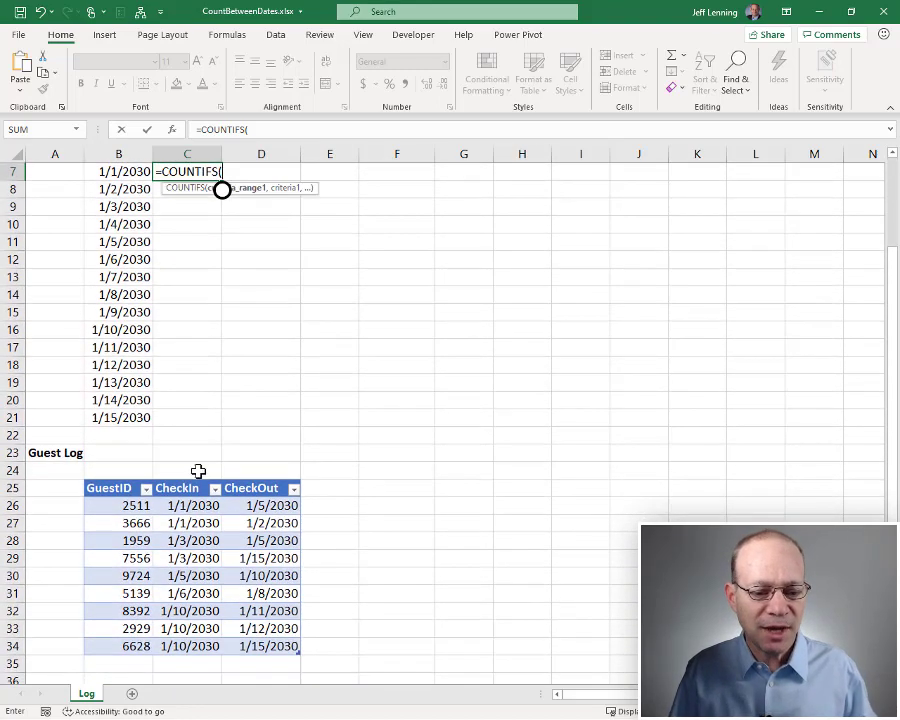
{"action": "left_click", "coordinate": [191, 480]}
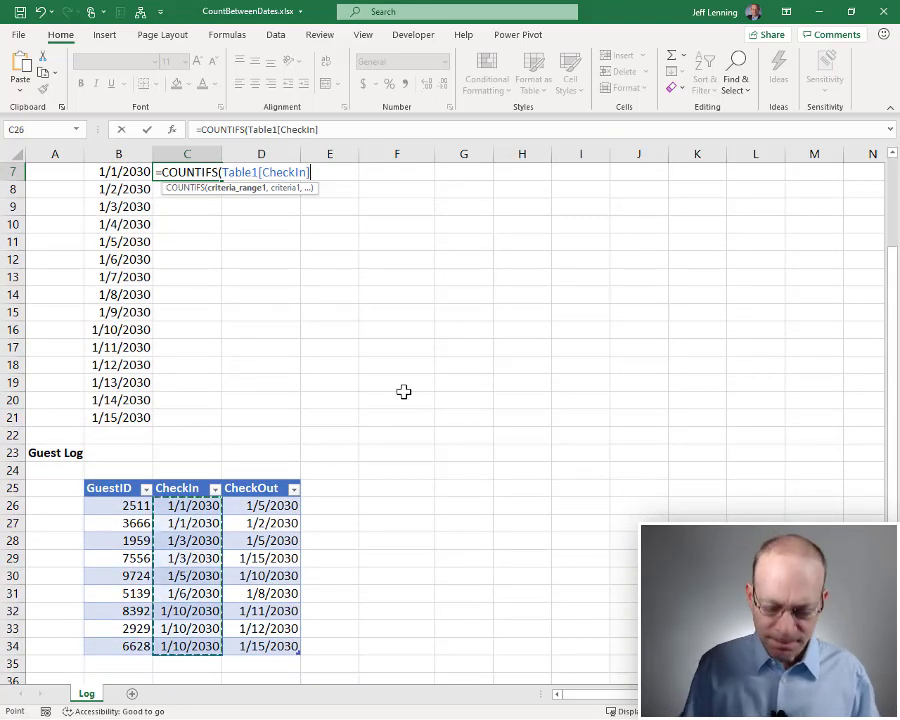
{"action": "type", "text": ","}
{"action": "scroll", "coordinate": [398, 386], "scroll_direction": "up", "scroll_amount": 1}
{"action": "left_click", "coordinate": [128, 224]}
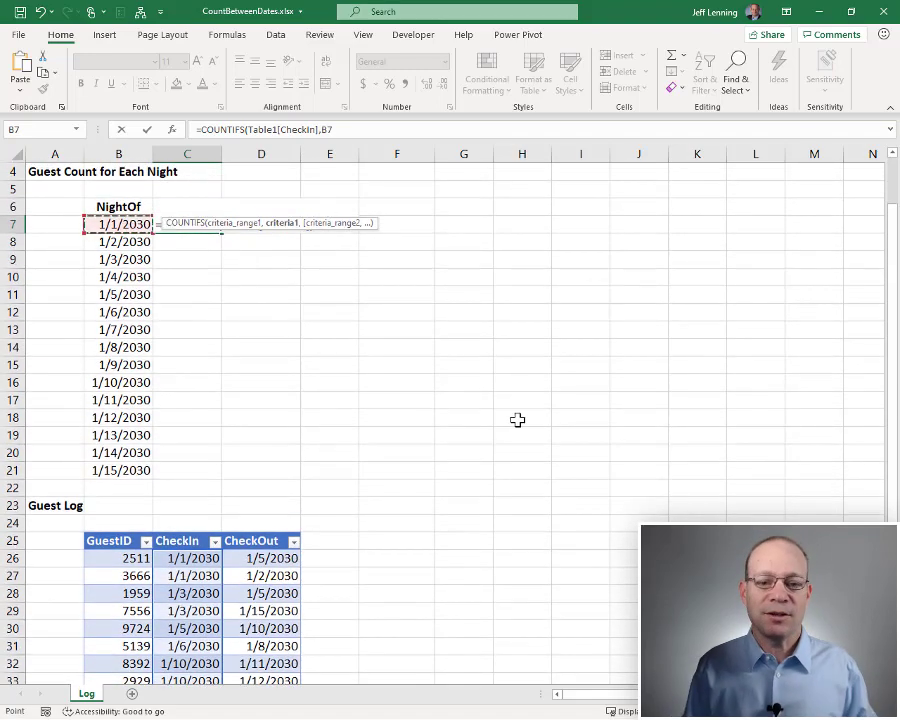
Step: Complete and enter the C7 formula with Table1[CheckOut] as second criteria range and B7 as its criterion
{"action": "type", "text": ","}
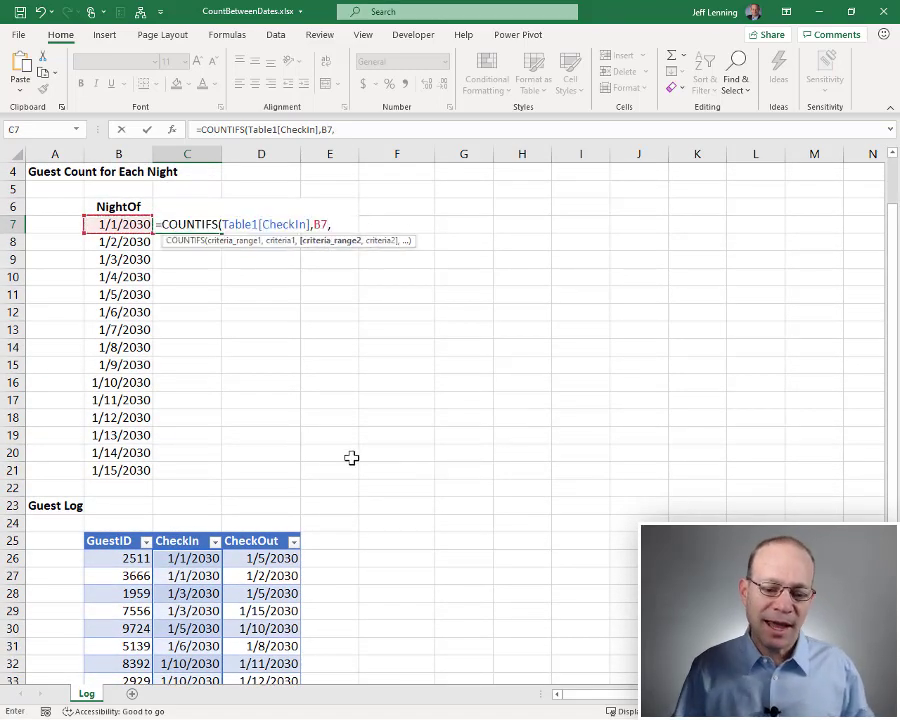
{"action": "left_click", "coordinate": [257, 533]}
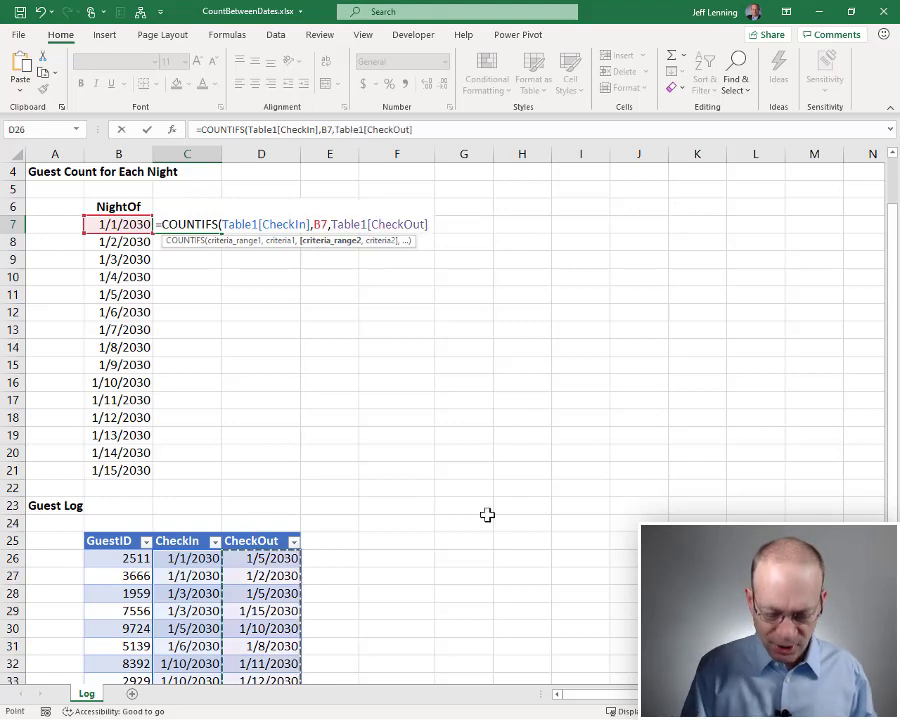
{"action": "type", "text": ","}
{"action": "left_click", "coordinate": [128, 226]}
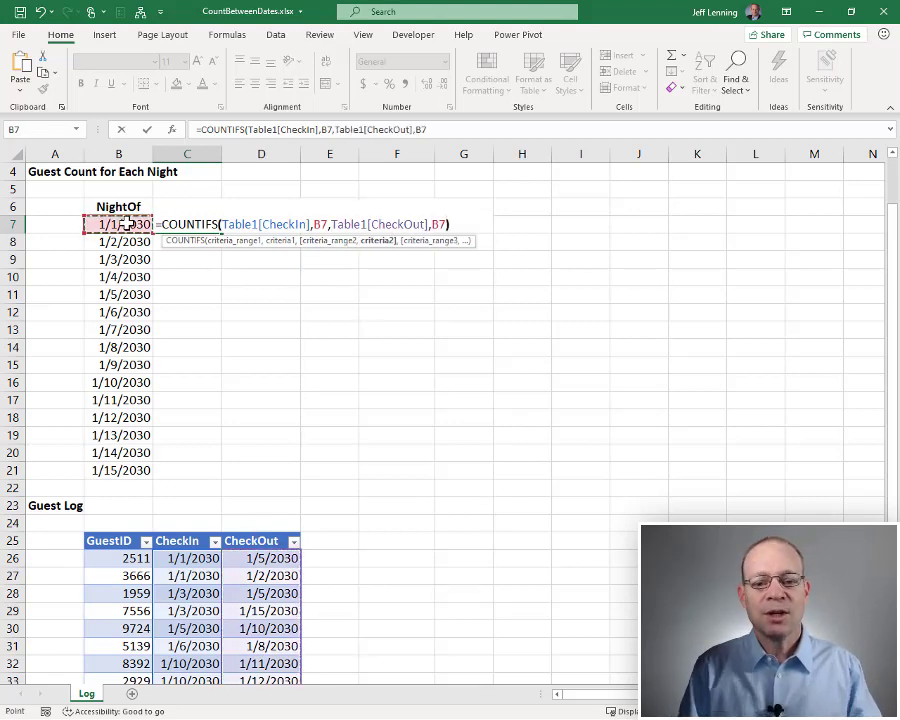
{"action": "type", "text": ")"}
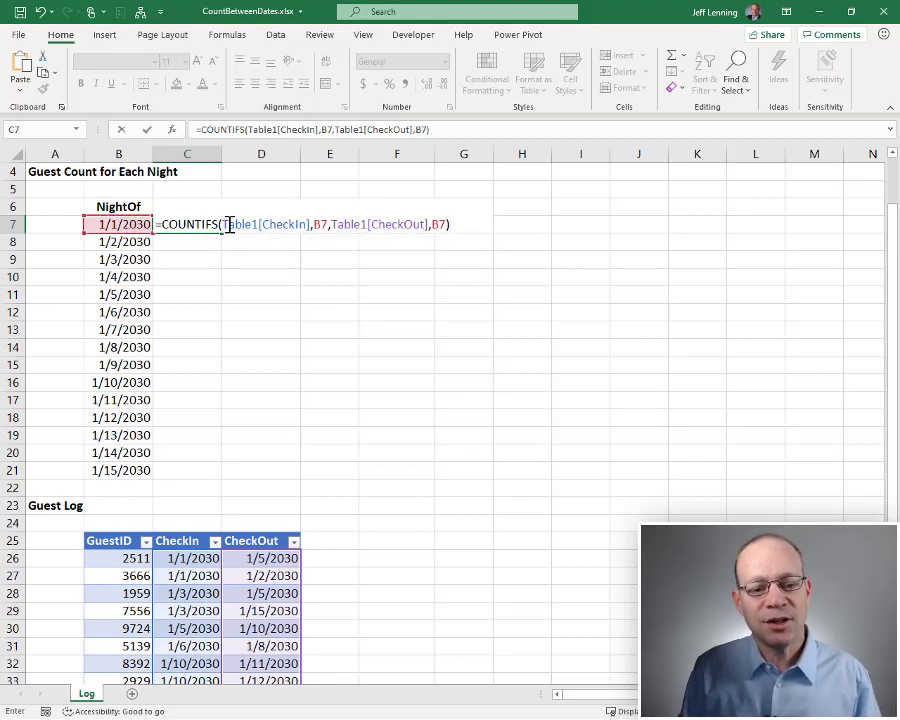
{"action": "left_click_drag", "start_coordinate": [326, 225], "coordinate": [224, 224]}
{"action": "left_click_drag", "start_coordinate": [334, 225], "coordinate": [446, 224]}
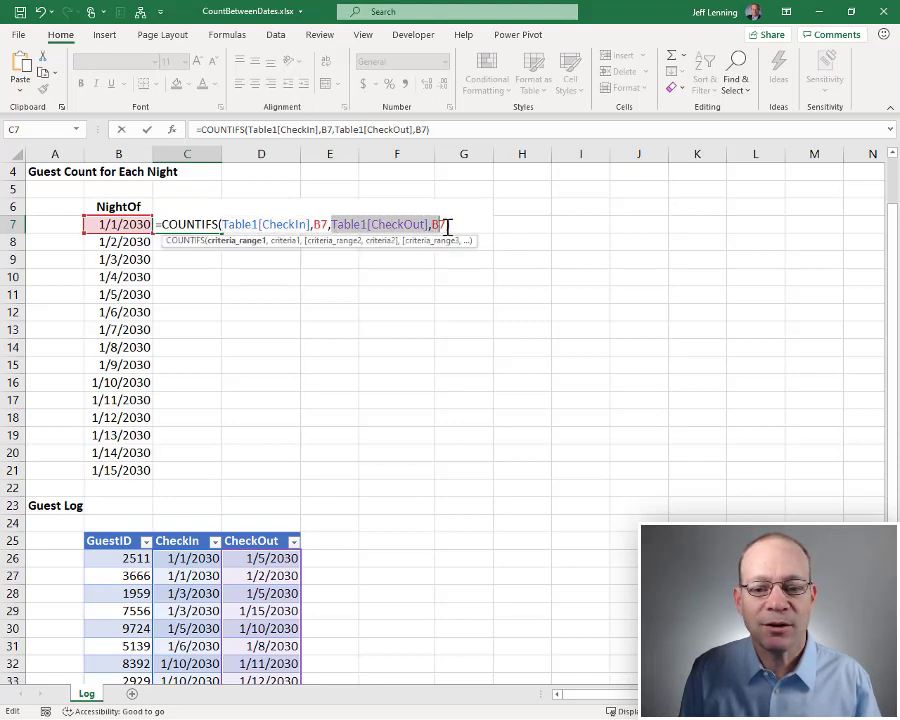
{"action": "left_click", "coordinate": [316, 225]}
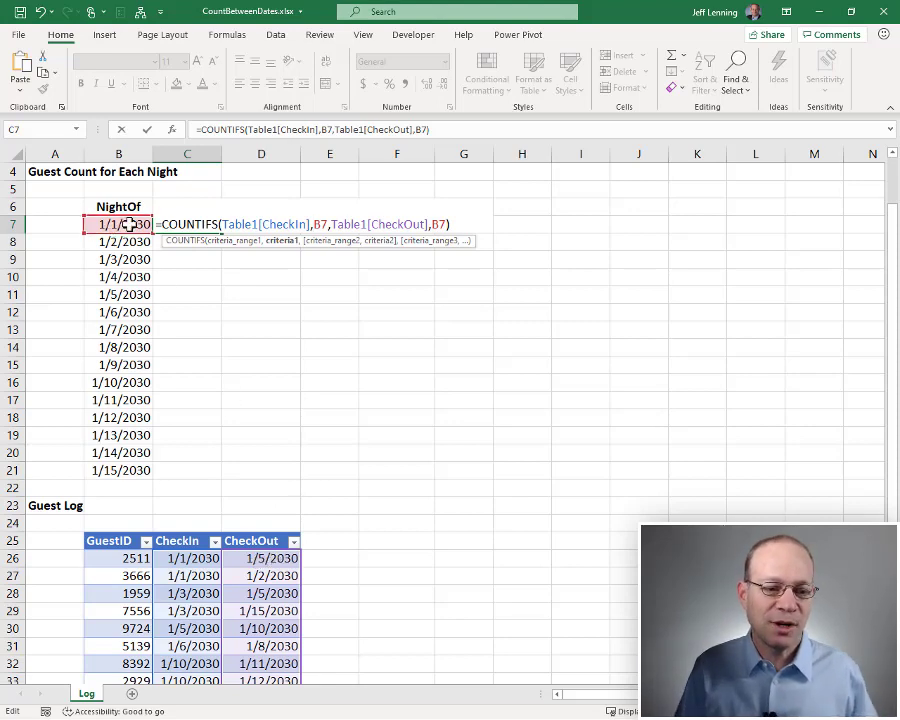
{"action": "key", "text": "Return"}
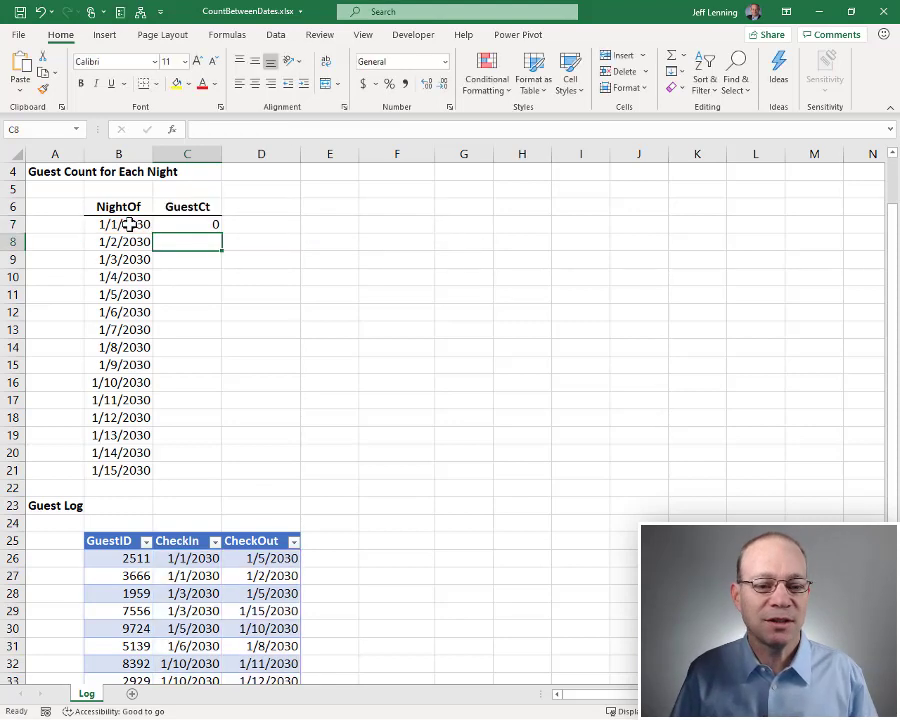
Step: Open the COUNTIFS formula in C7 for editing, just before the first B7 criterion
{"action": "key", "text": "Up"}
{"action": "key", "text": "F2"}
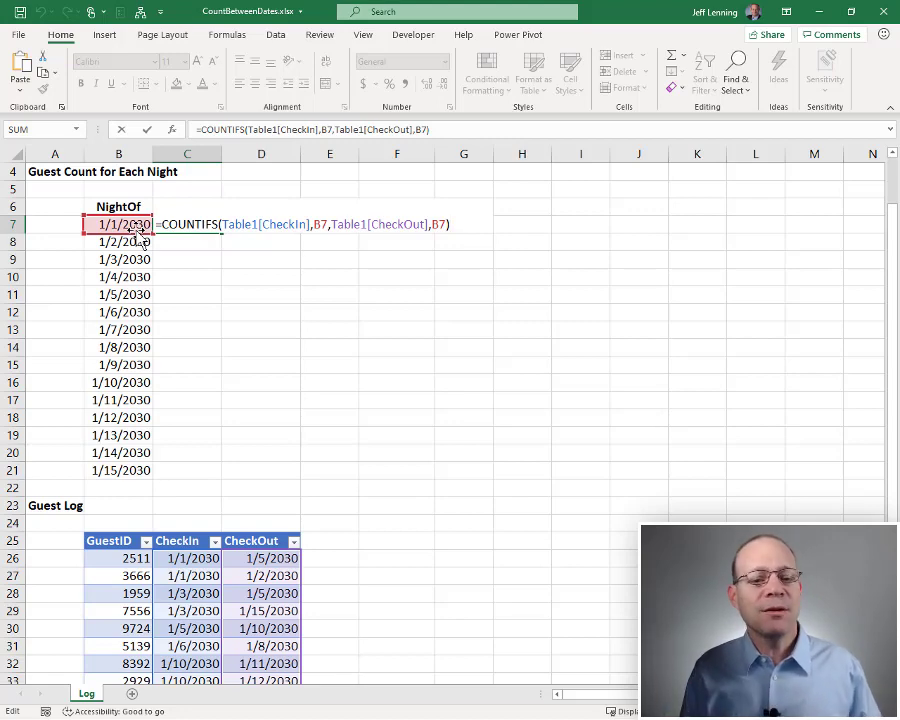
{"action": "left_click", "coordinate": [318, 224]}
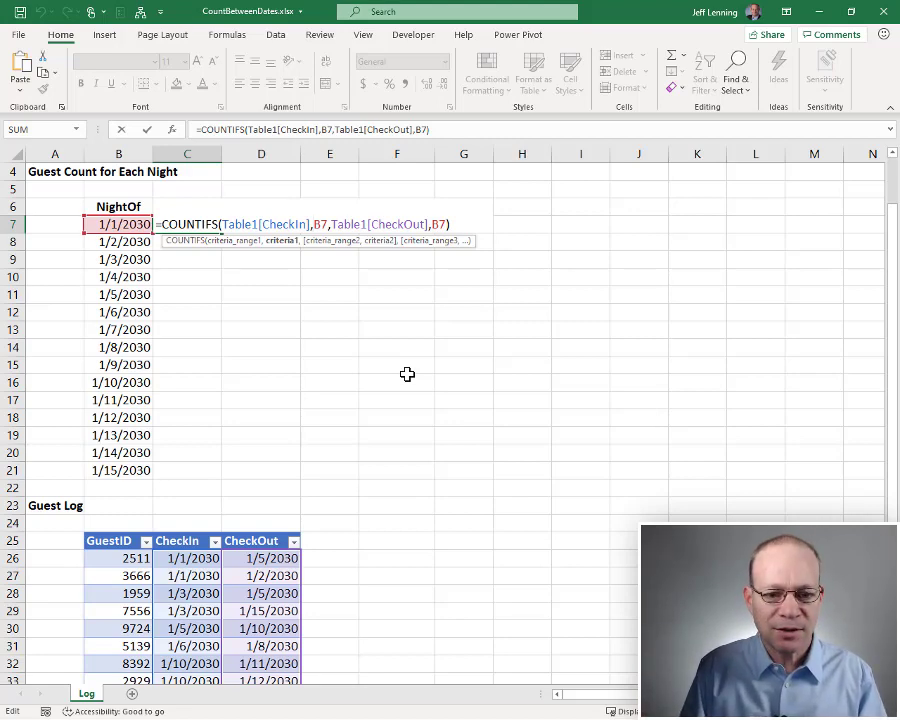
{"action": "type", "text": "<"}
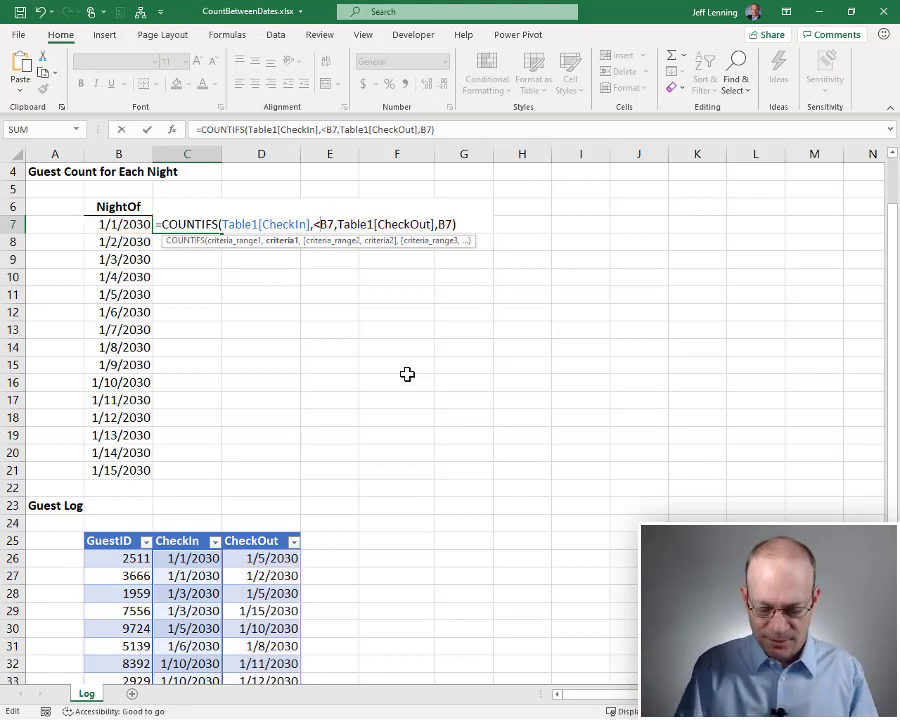
{"action": "type", "text": "="}
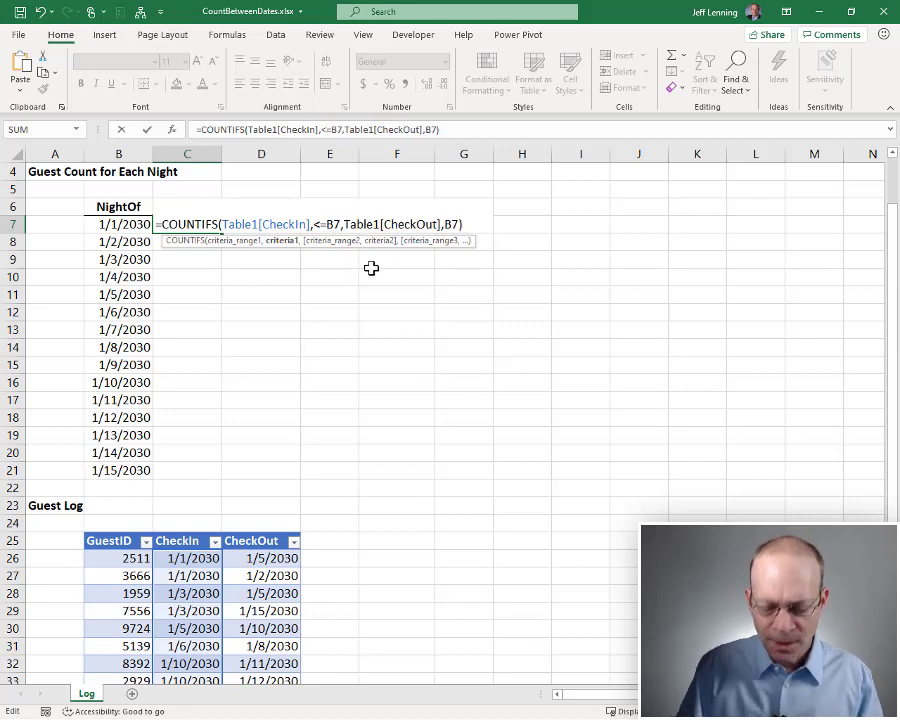
{"action": "key", "text": "BackSpace"}
{"action": "key", "text": "BackSpace"}
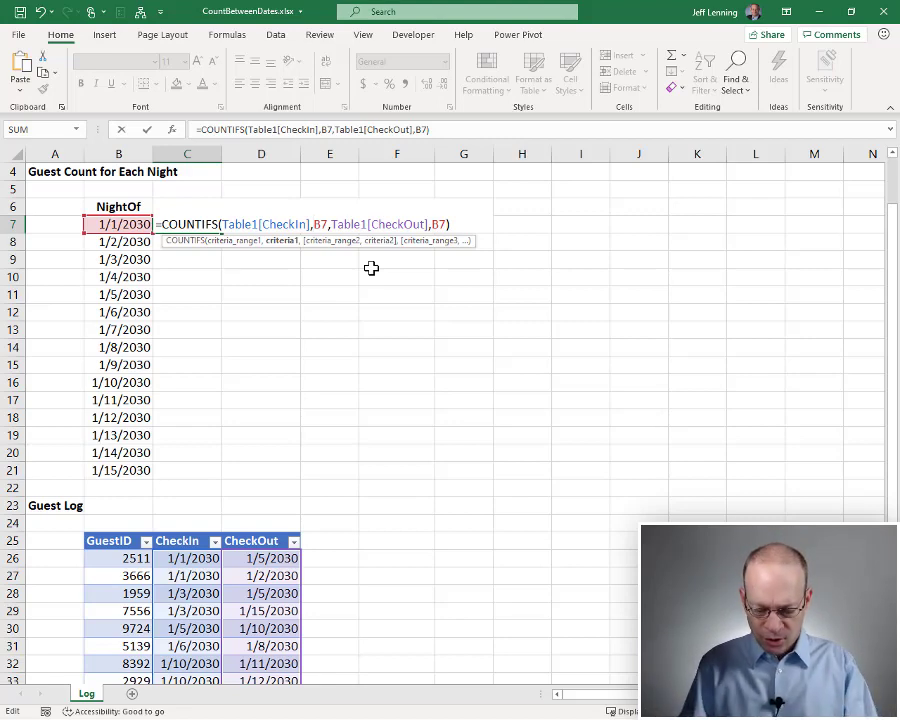
Step: Change the CheckIn criterion in the C7 formula to "<="&B7, with the operator in quotation marks
{"action": "type", "text": "\"\""}
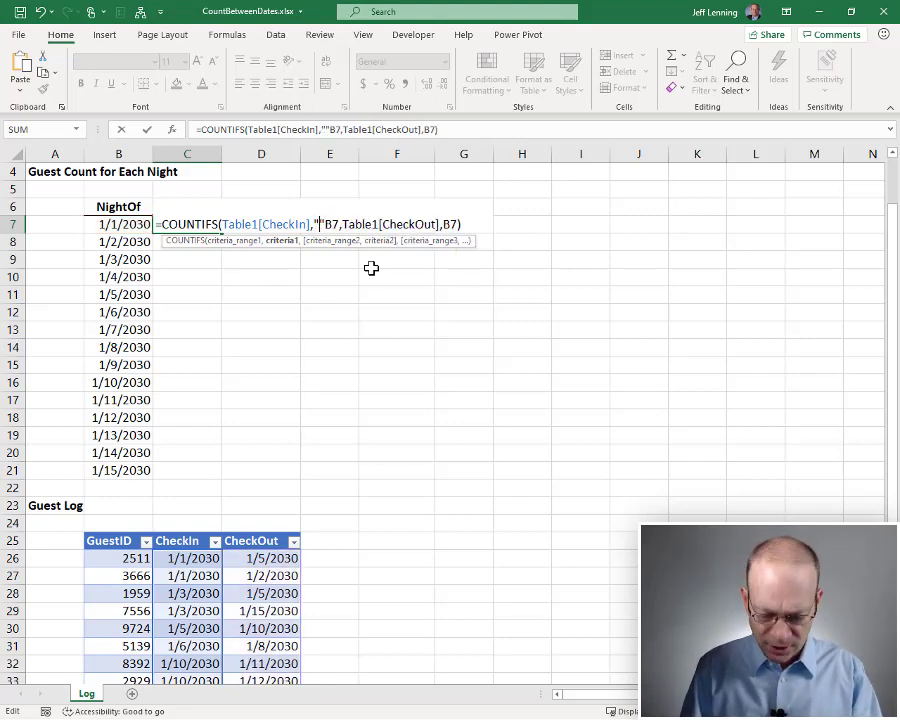
{"action": "type", "text": "<="}
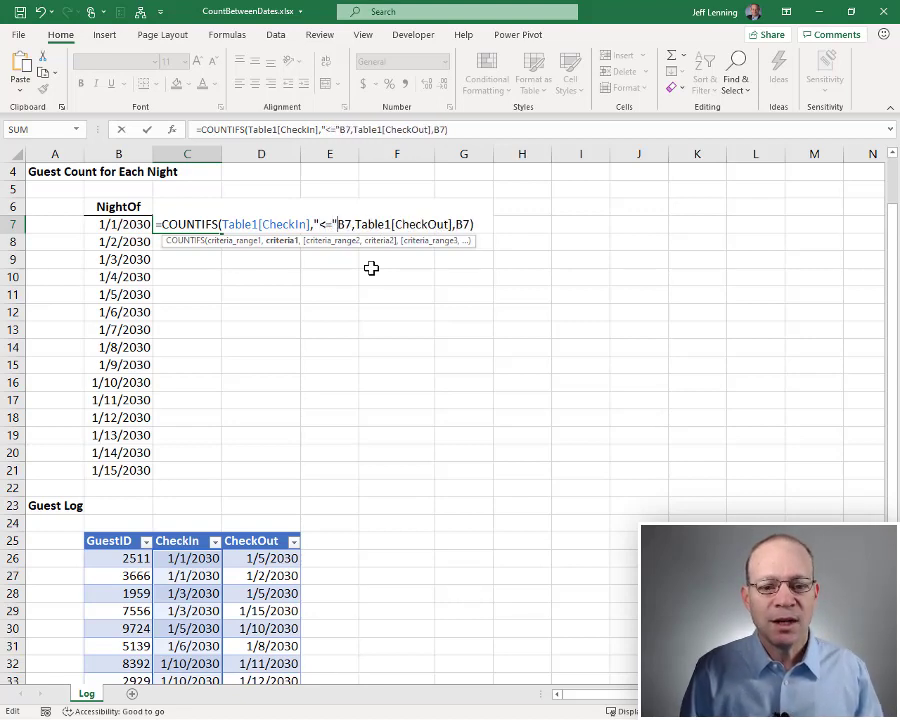
{"action": "key", "text": "Left"}
{"action": "key", "text": "Left"}
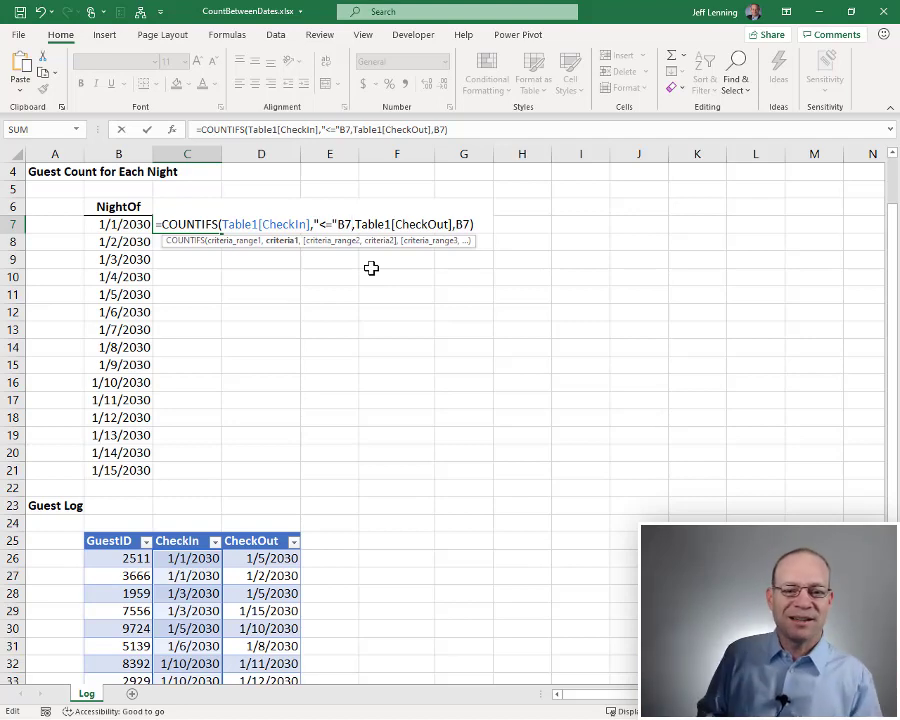
{"action": "key", "text": "Left"}
{"action": "key", "text": "Left"}
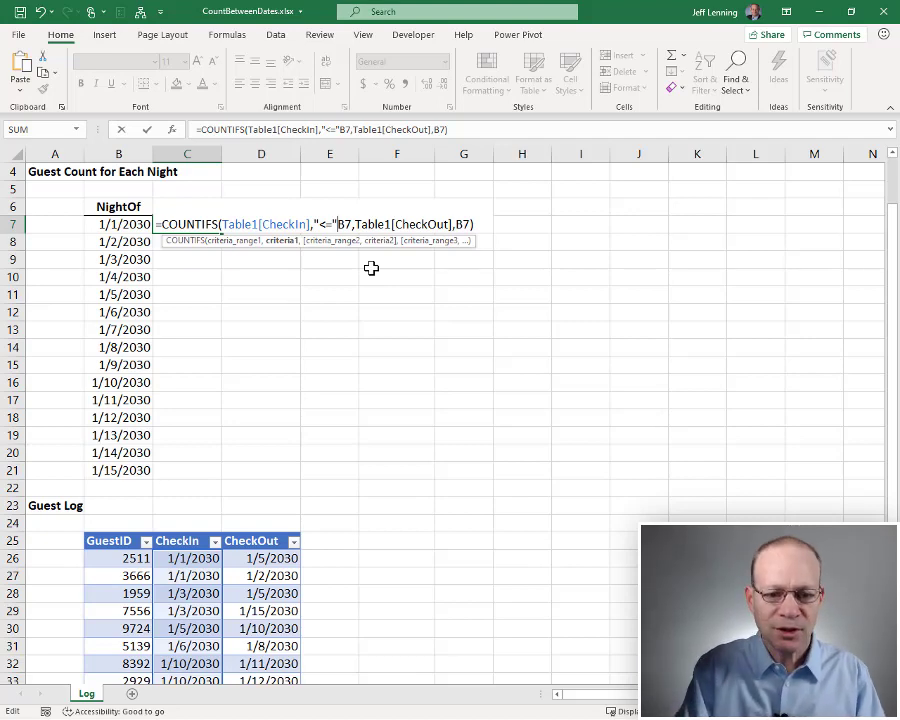
{"action": "type", "text": "&"}
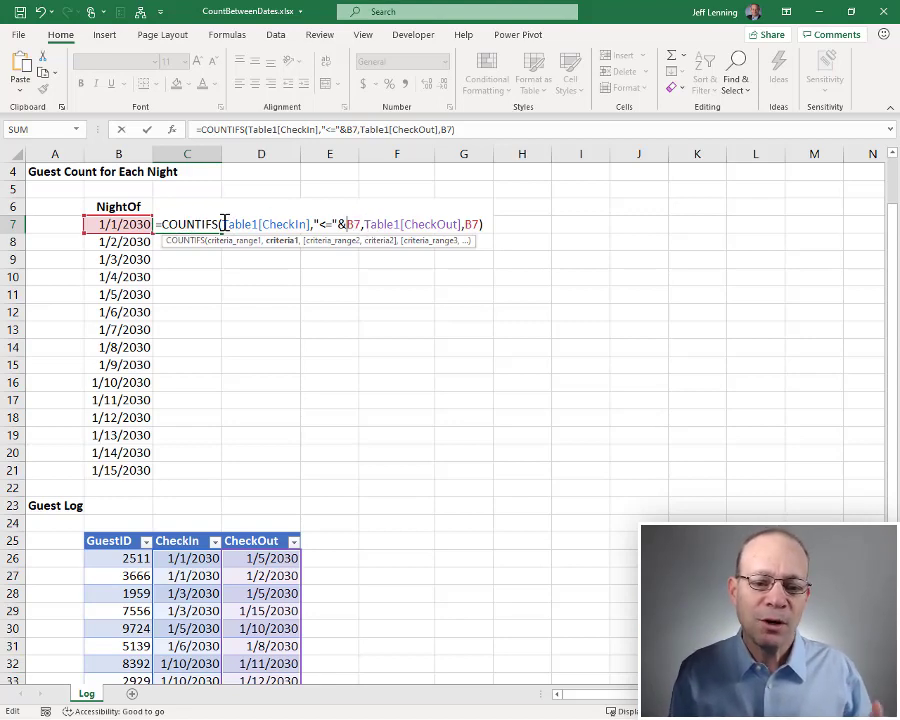
{"action": "left_click_drag", "start_coordinate": [222, 224], "coordinate": [309, 223]}
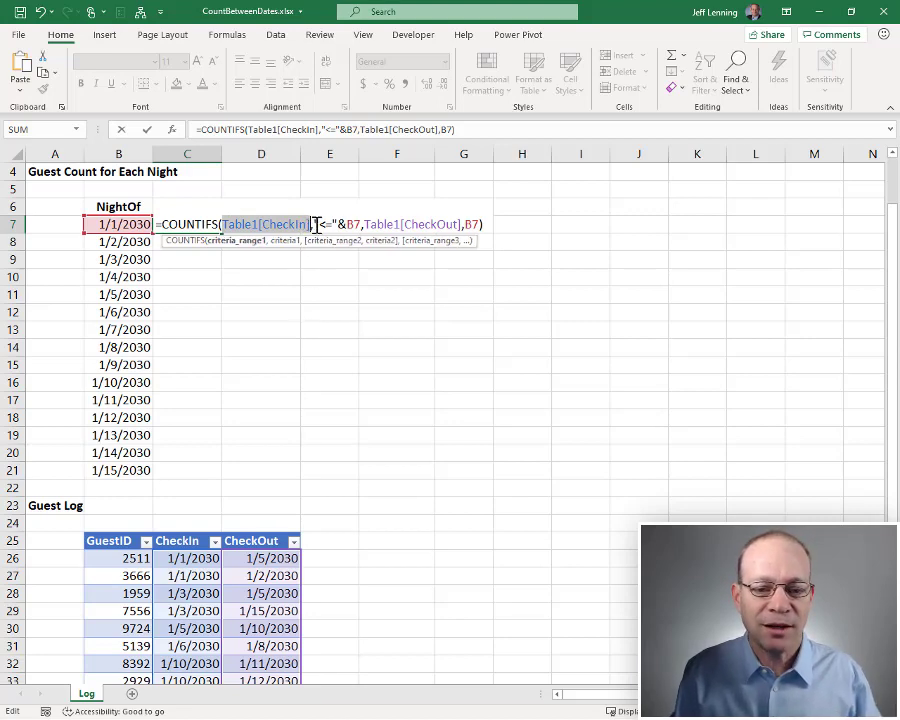
{"action": "left_click_drag", "start_coordinate": [316, 224], "coordinate": [335, 224]}
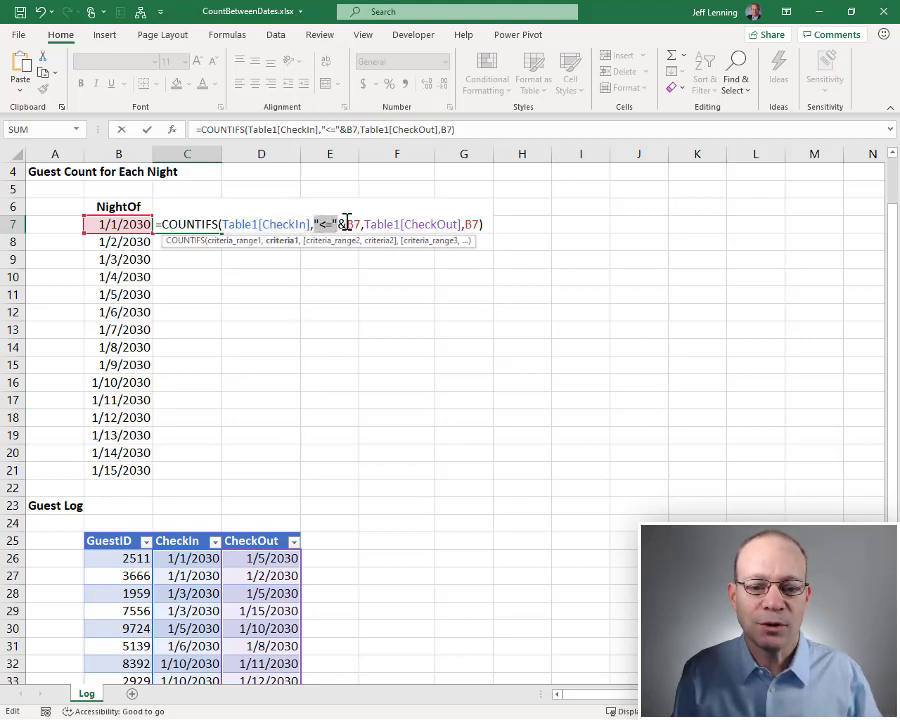
{"action": "left_click", "coordinate": [350, 224]}
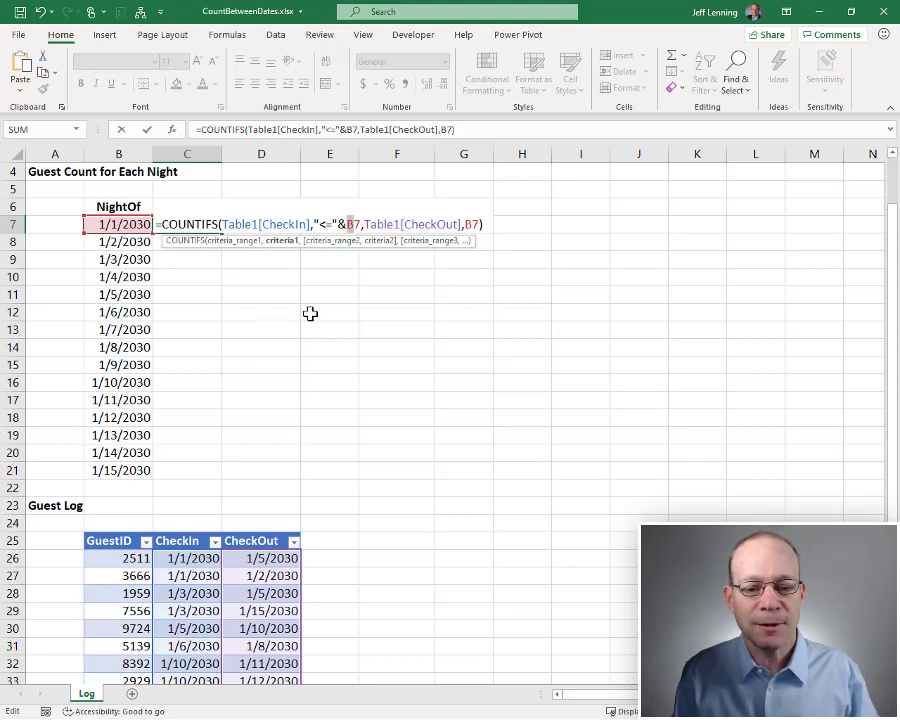
Step: Change the CheckOut criterion in the C7 formula to ">"&B7, with the operator in quotation marks
{"action": "left_click_drag", "start_coordinate": [366, 224], "coordinate": [462, 224]}
{"action": "left_click", "coordinate": [464, 224]}
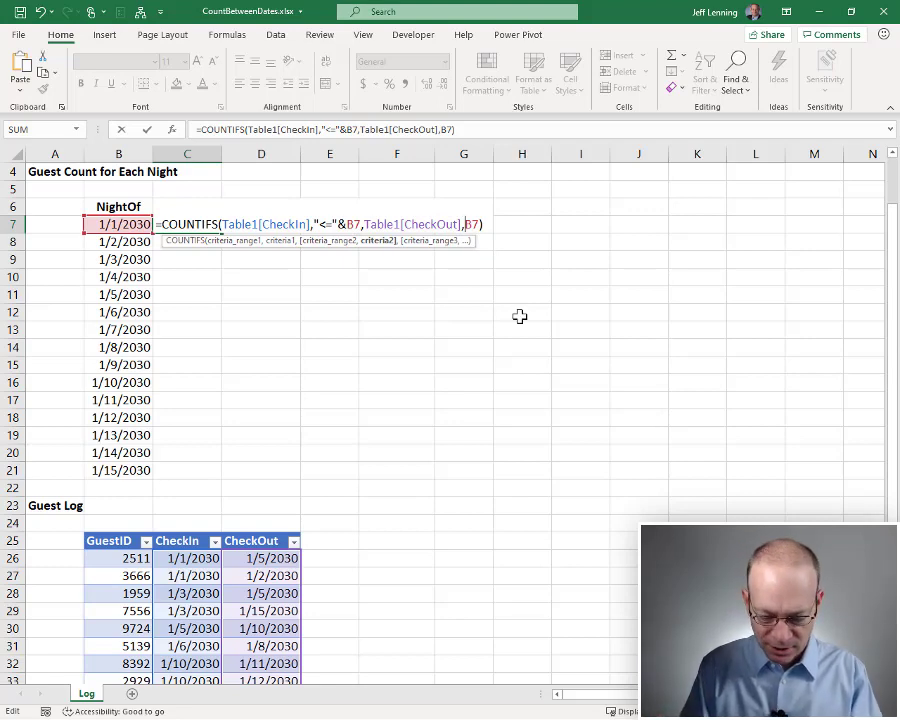
{"action": "type", "text": ">"}
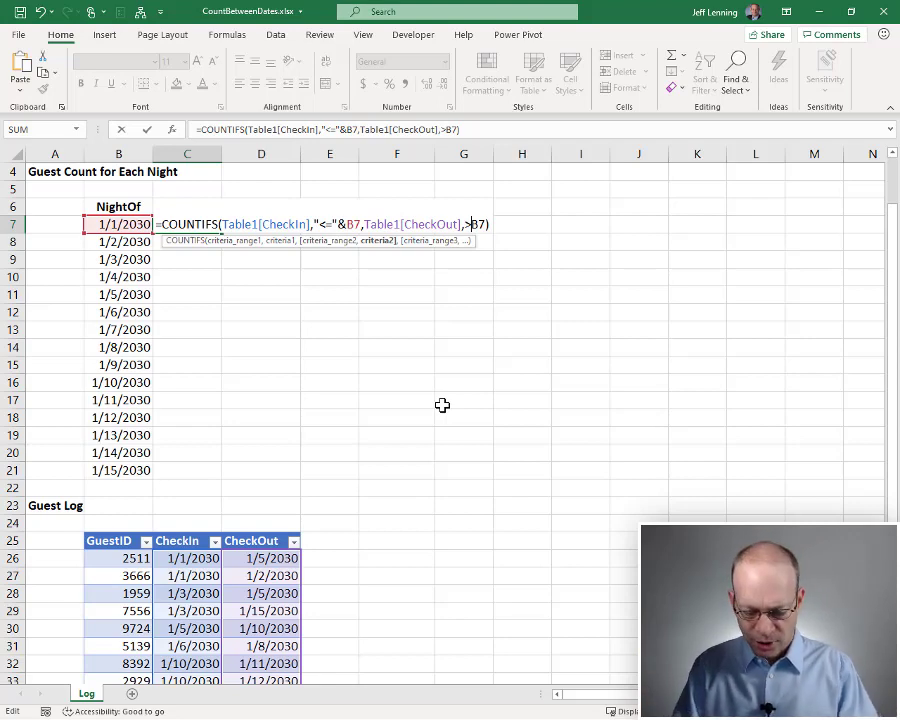
{"action": "type", "text": "\""}
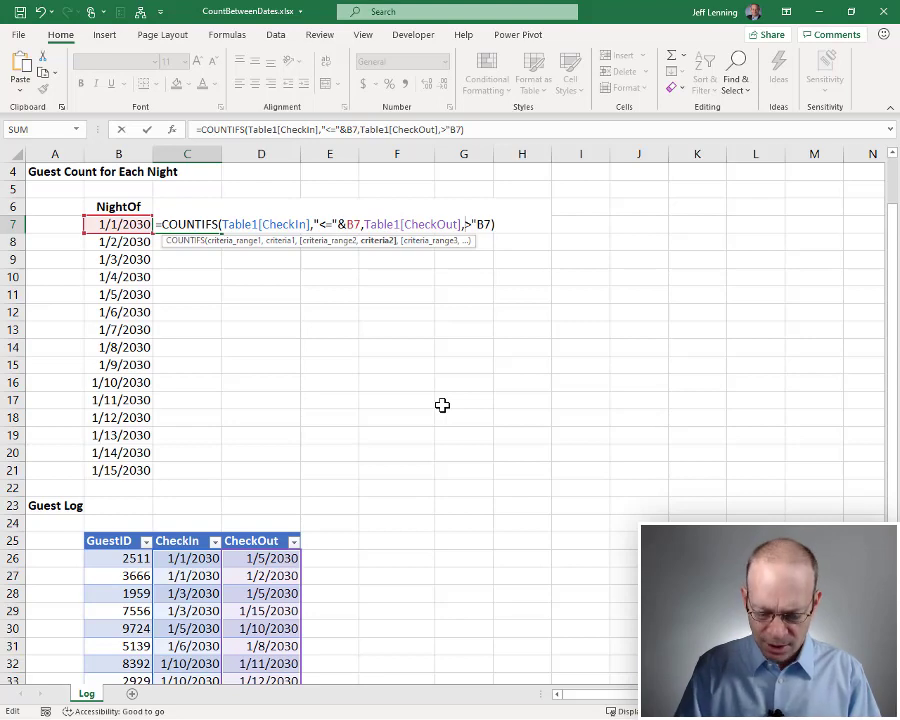
{"action": "key", "text": "Left"}
{"action": "key", "text": "Left"}
{"action": "type", "text": "\""}
{"action": "key", "text": "Right"}
{"action": "key", "text": "Right"}
{"action": "type", "text": "&"}
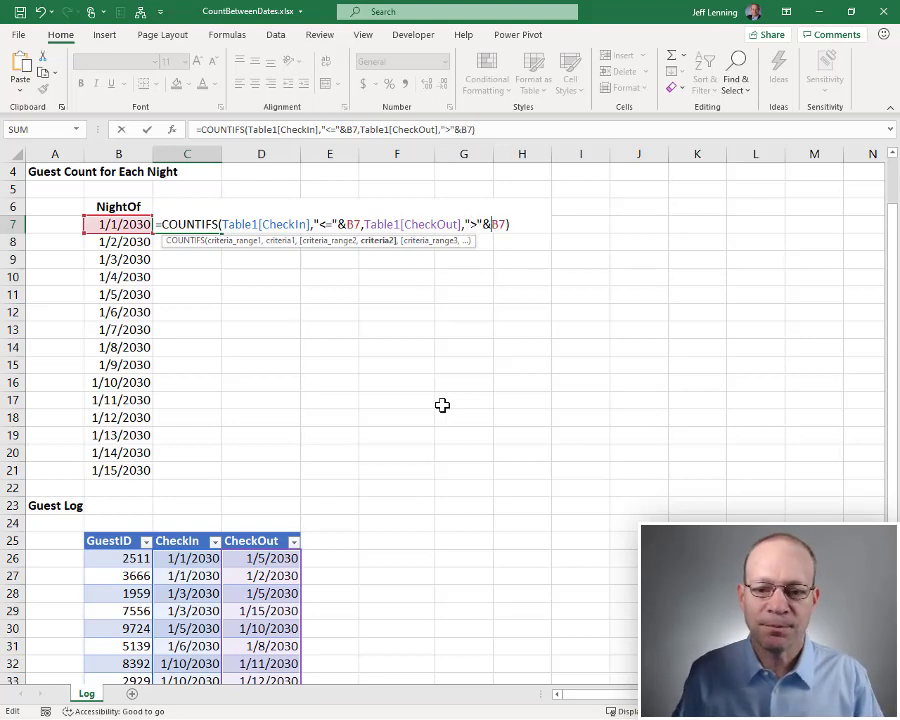
{"action": "left_click", "coordinate": [327, 224]}
{"action": "key", "text": "Delete"}
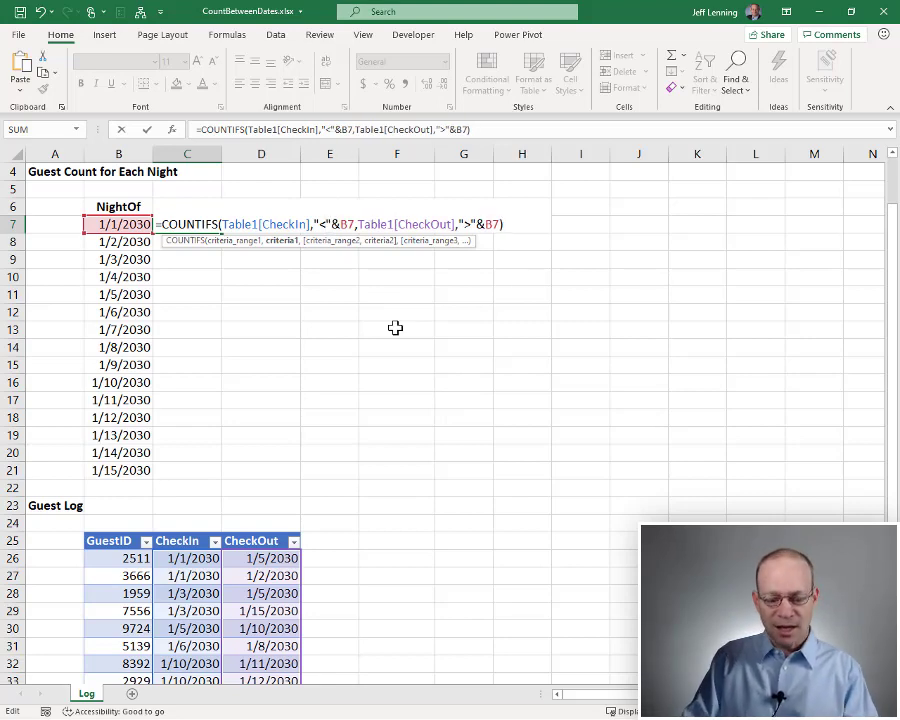
{"action": "type", "text": "="}
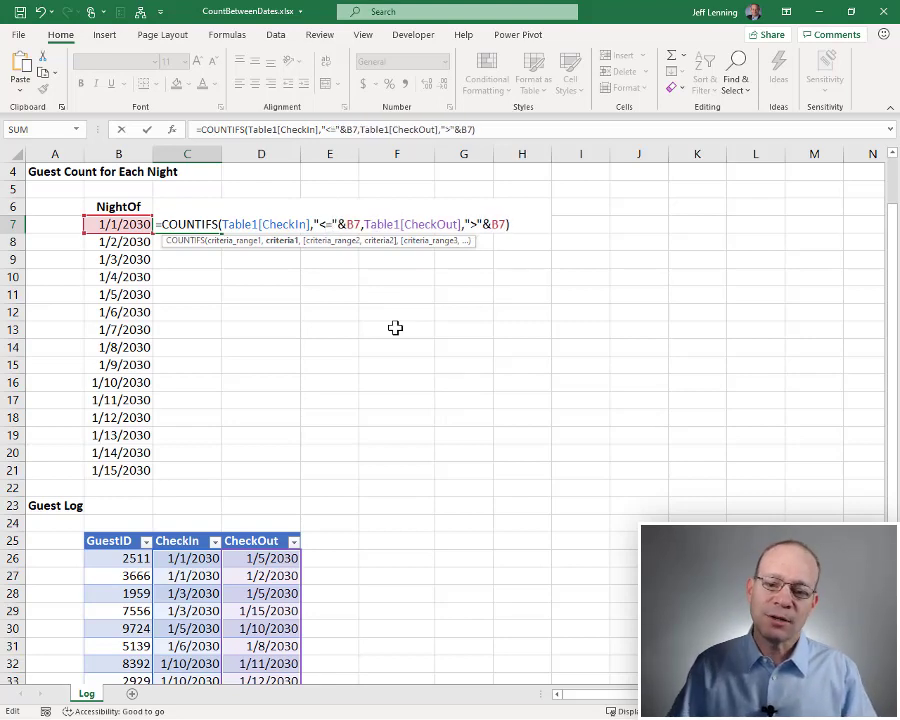
Step: Check the ">" operator of the CheckOut criterion and enter the COUNTIFS formula in C7
{"action": "left_click_drag", "start_coordinate": [466, 222], "coordinate": [484, 221]}
{"action": "left_click", "coordinate": [510, 224]}
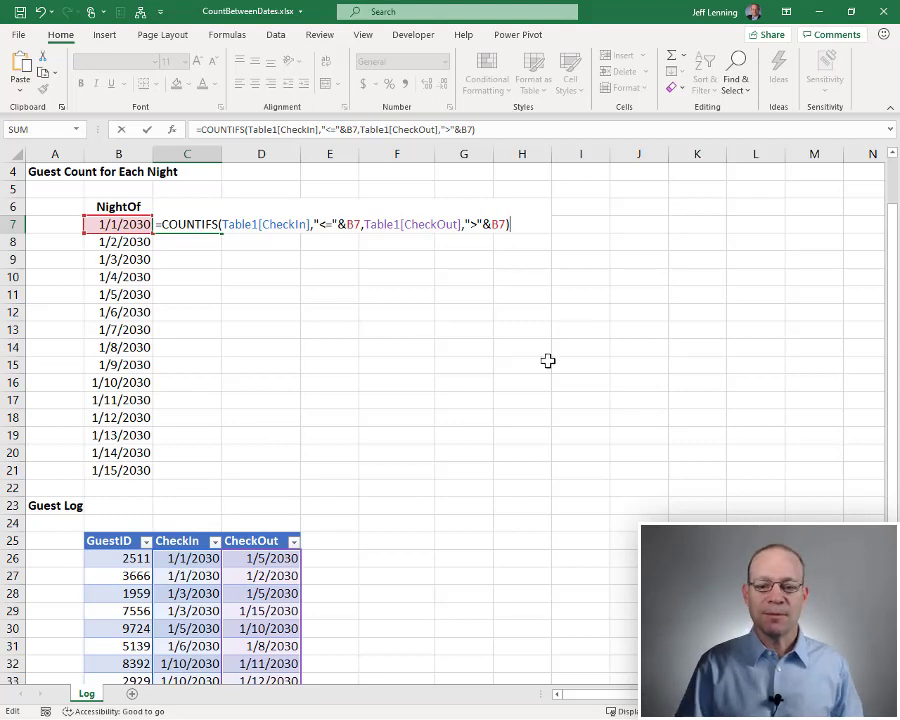
{"action": "key", "text": "Return"}
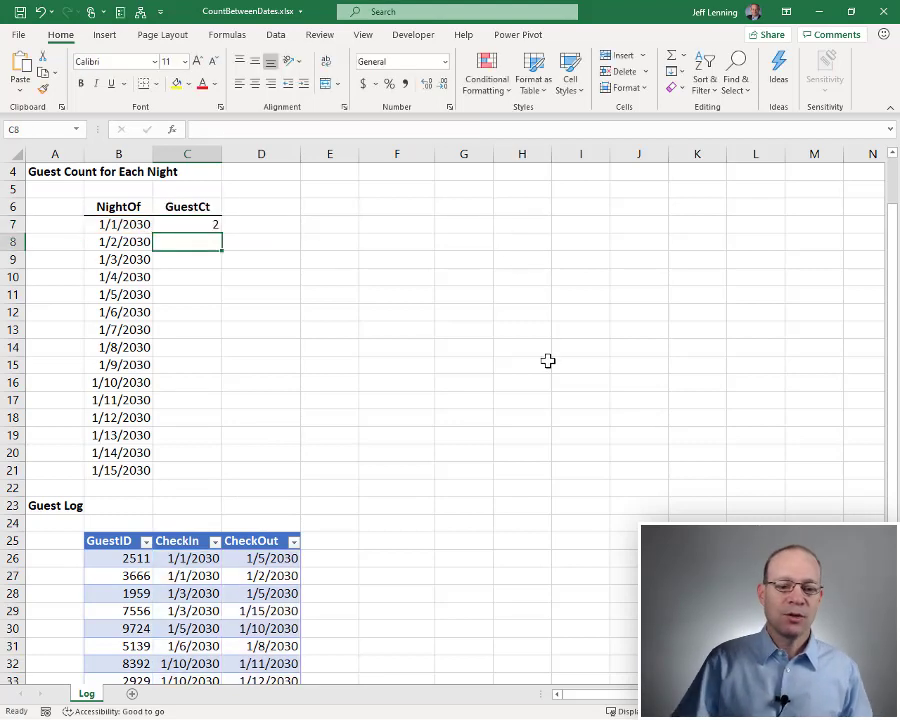
Step: Check the 1/1/2030 guest count against the guest log and fill the C7 formula down through C21
{"action": "left_click", "coordinate": [120, 226]}
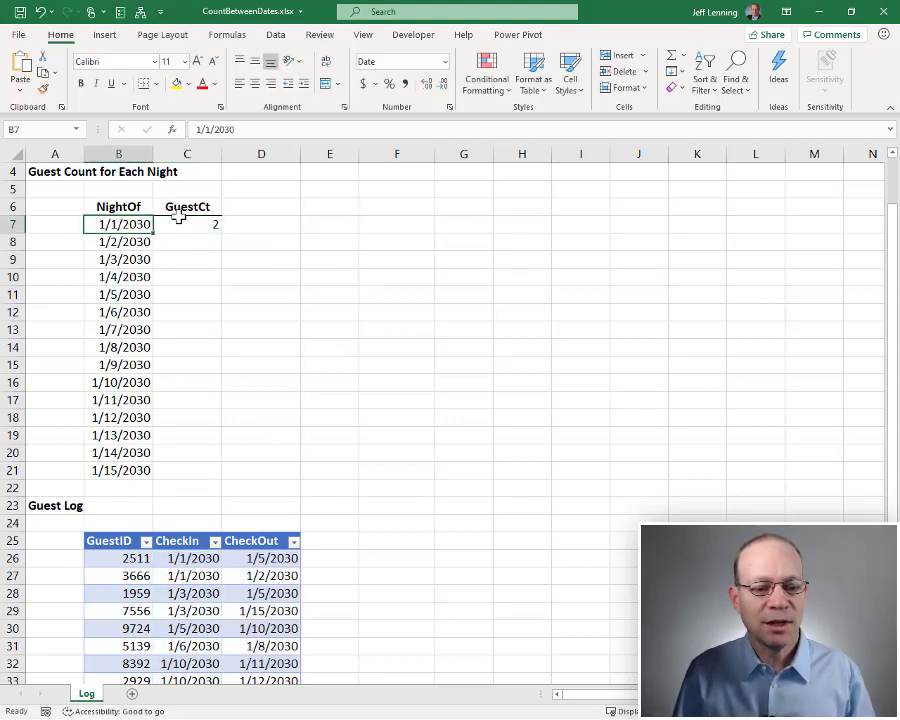
{"action": "left_click", "coordinate": [190, 556]}
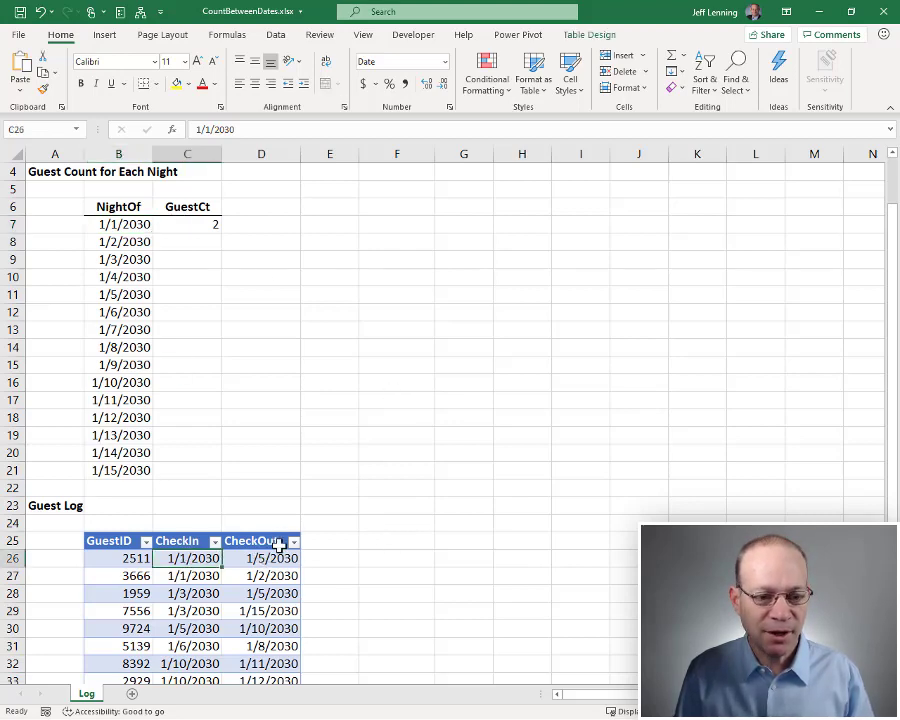
{"action": "left_click", "coordinate": [176, 576]}
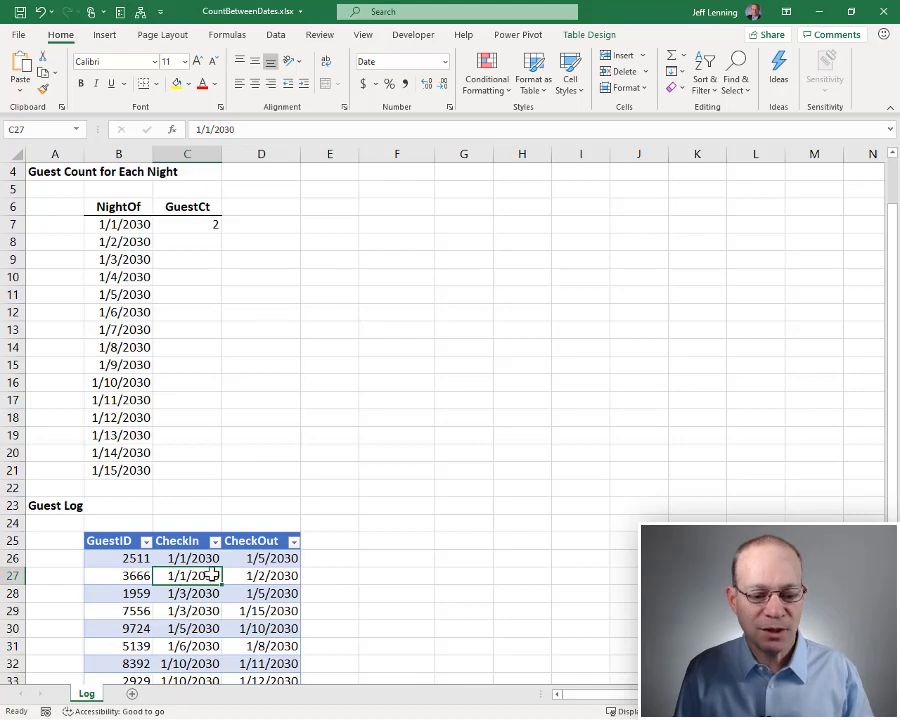
{"action": "scroll", "coordinate": [245, 570], "scroll_direction": "down", "scroll_amount": 1}
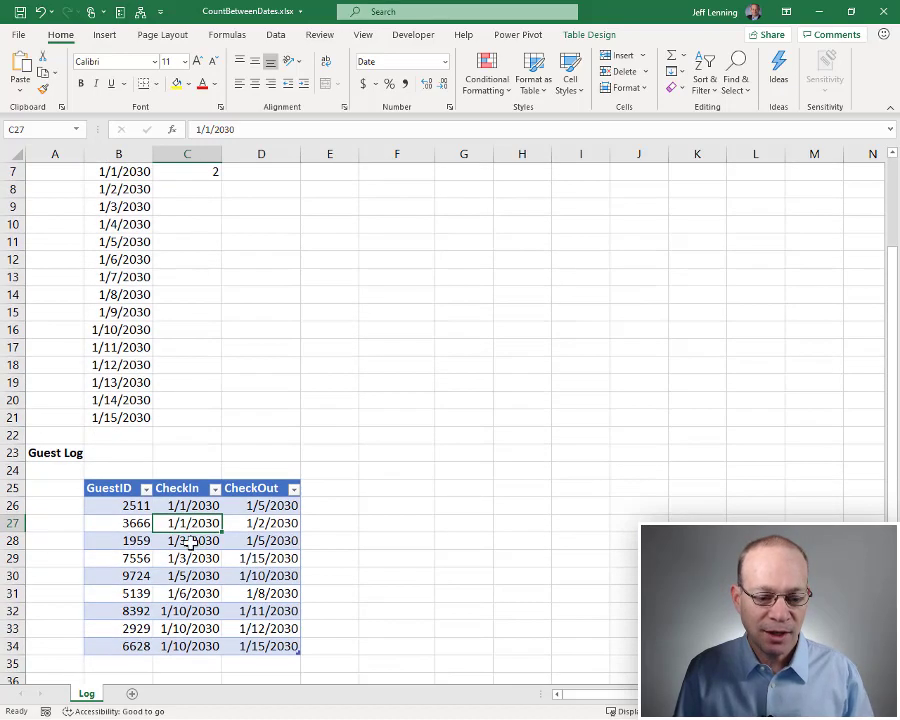
{"action": "scroll", "coordinate": [234, 584], "scroll_direction": "up", "scroll_amount": 1}
{"action": "left_click", "coordinate": [205, 226]}
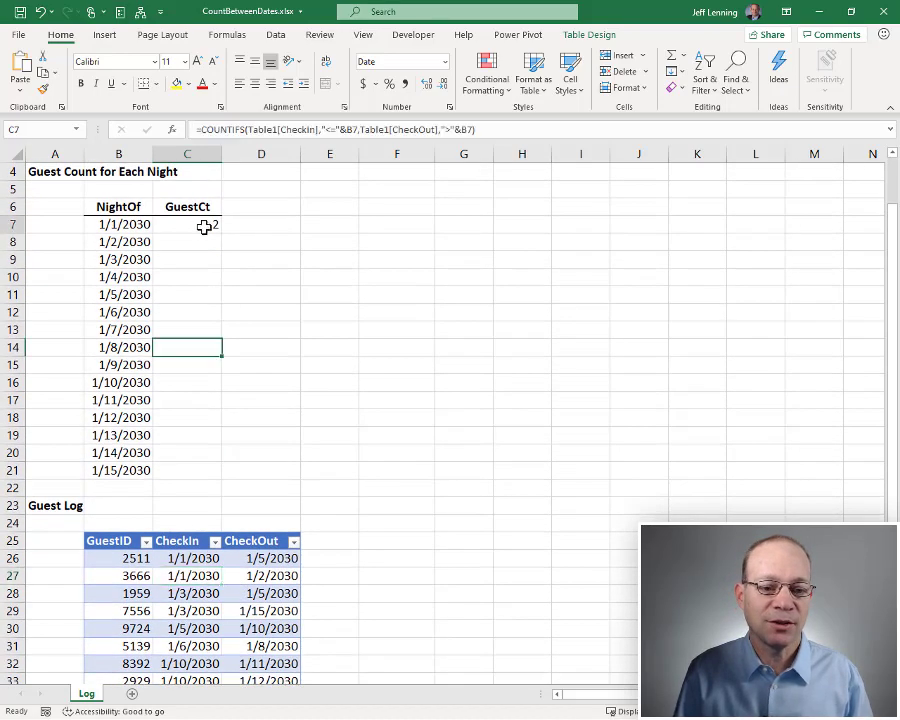
{"action": "left_click_drag", "start_coordinate": [222, 233], "coordinate": [210, 474]}
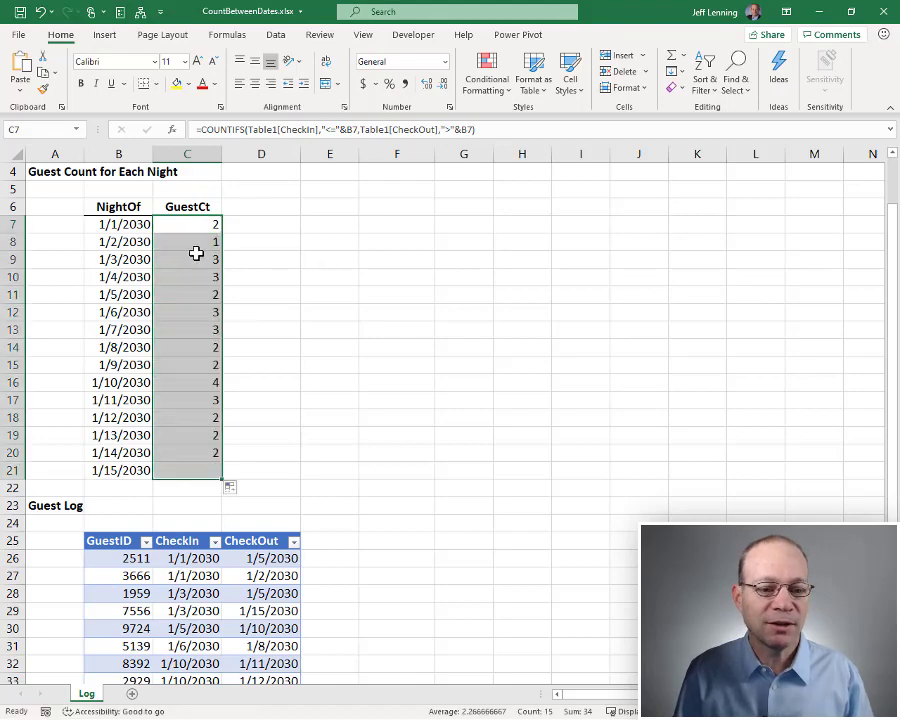
Step: Check the 1/2/2030 guest count against the check-in and check-out dates of the first two guests in the log
{"action": "left_click_drag", "start_coordinate": [128, 241], "coordinate": [195, 242]}
{"action": "scroll", "coordinate": [305, 335], "scroll_direction": "down", "scroll_amount": 1}
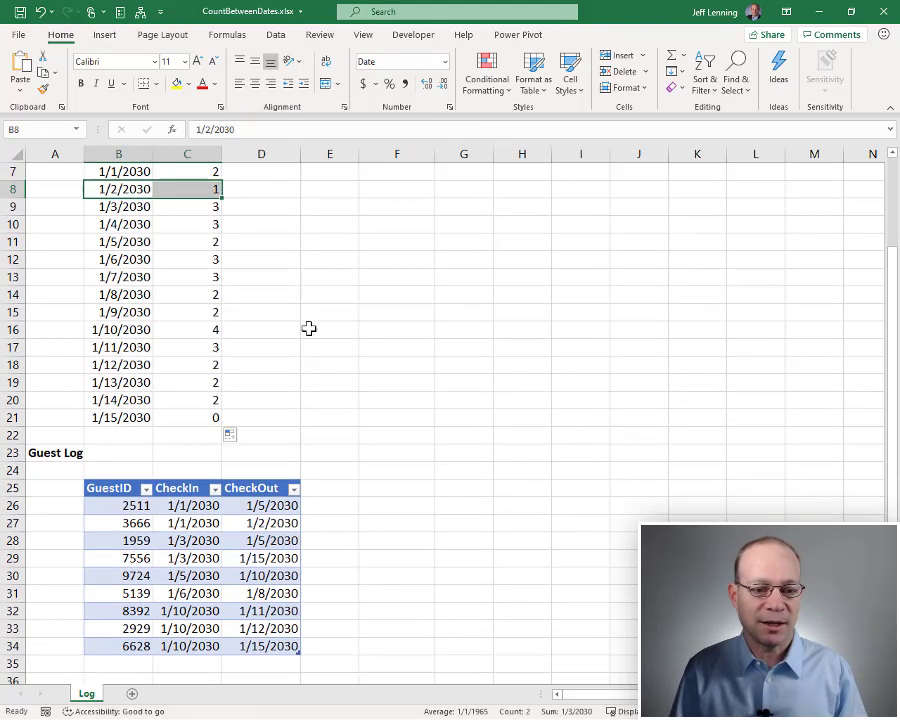
{"action": "left_click_drag", "start_coordinate": [183, 503], "coordinate": [255, 505]}
{"action": "left_click_drag", "start_coordinate": [172, 521], "coordinate": [257, 521]}
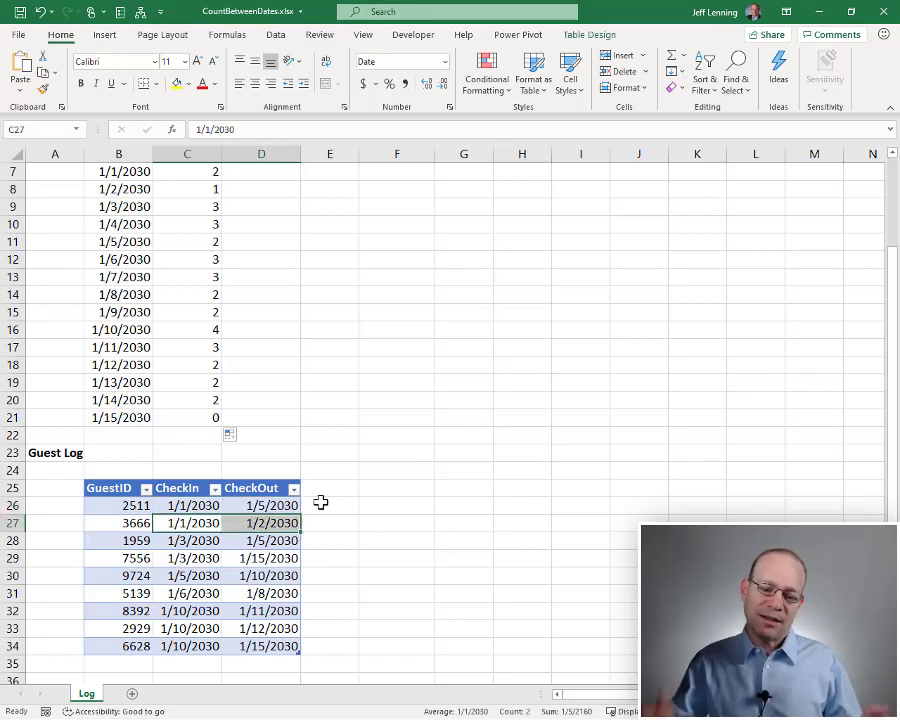
{"action": "scroll", "coordinate": [204, 320], "scroll_direction": "up", "scroll_amount": 2}
{"action": "left_click", "coordinate": [196, 312]}
{"action": "scroll", "coordinate": [265, 299], "scroll_direction": "down", "scroll_amount": 1}
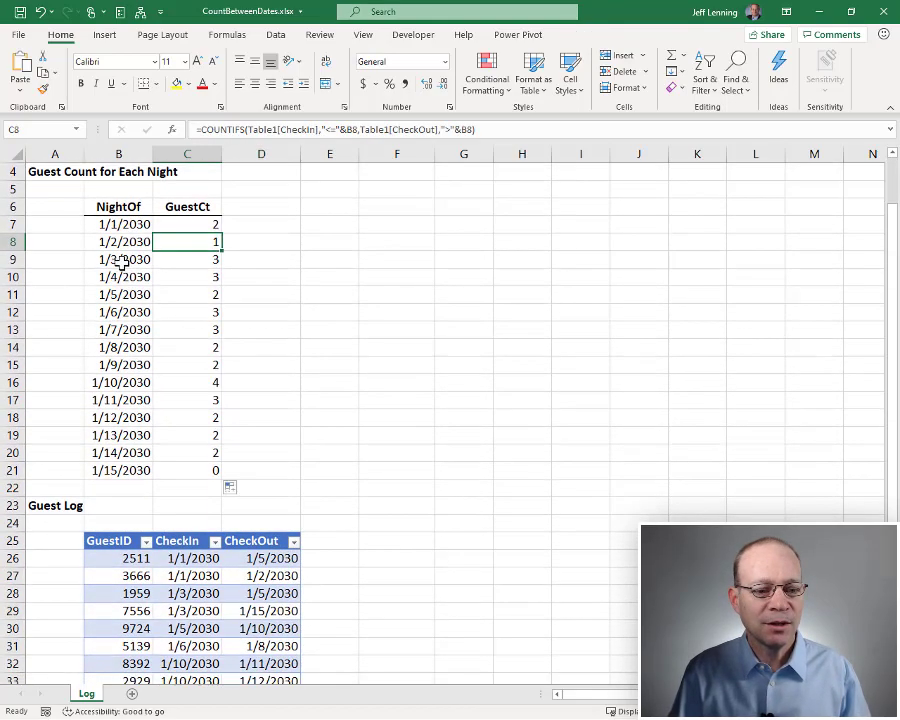
Step: Check the 1/3/2030 guest count against the check-in and check-out dates in guest log rows 26, 28 and 29
{"action": "left_click_drag", "start_coordinate": [120, 259], "coordinate": [208, 258]}
{"action": "scroll", "coordinate": [307, 353], "scroll_direction": "down", "scroll_amount": 1}
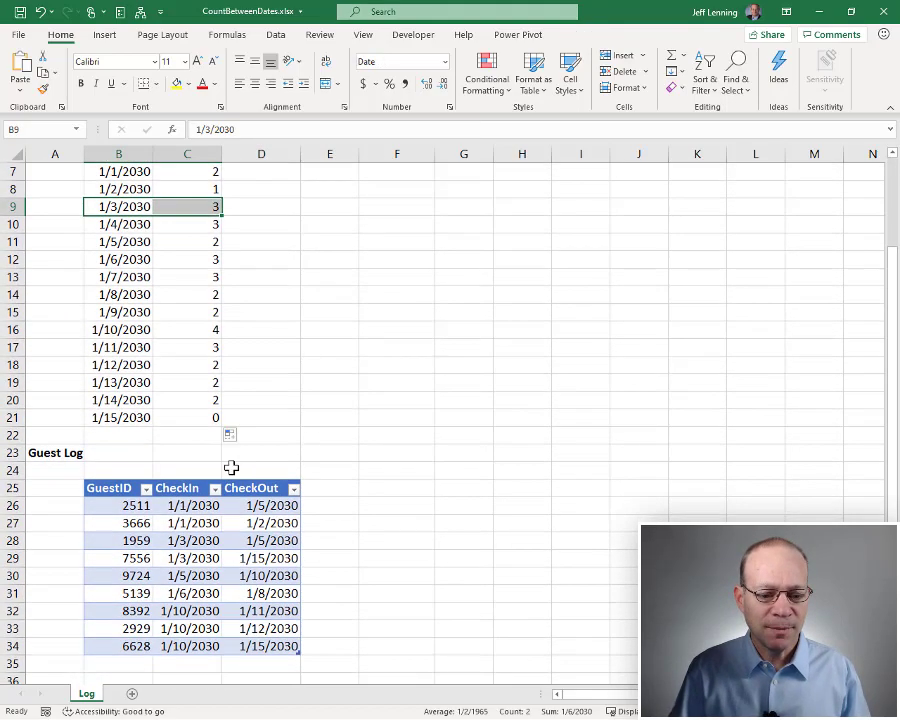
{"action": "left_click_drag", "start_coordinate": [193, 506], "coordinate": [283, 508]}
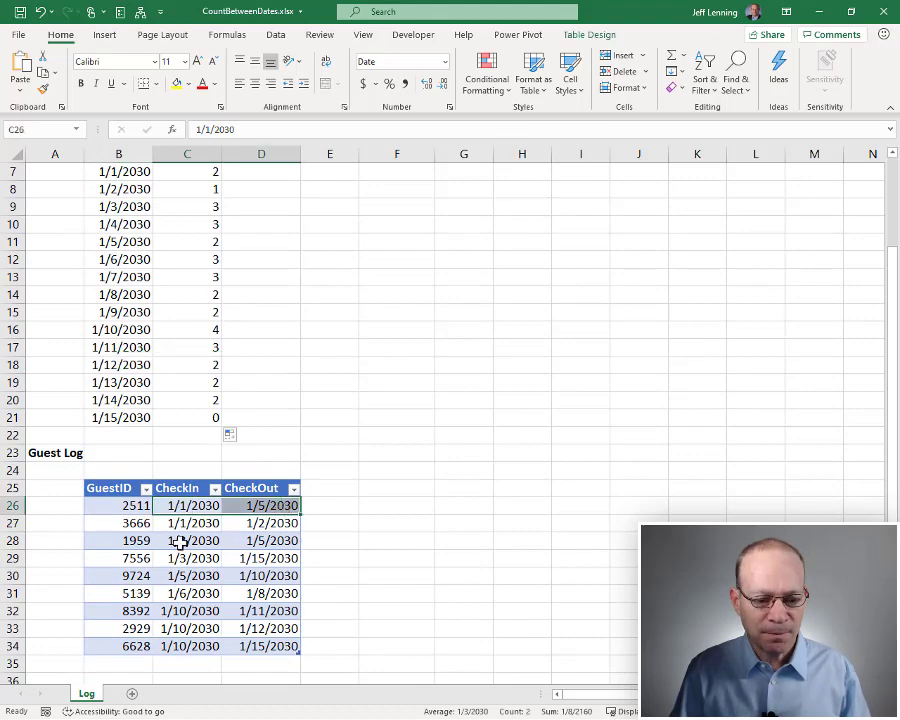
{"action": "left_click_drag", "start_coordinate": [176, 540], "coordinate": [261, 540]}
{"action": "left_click_drag", "start_coordinate": [193, 558], "coordinate": [239, 558]}
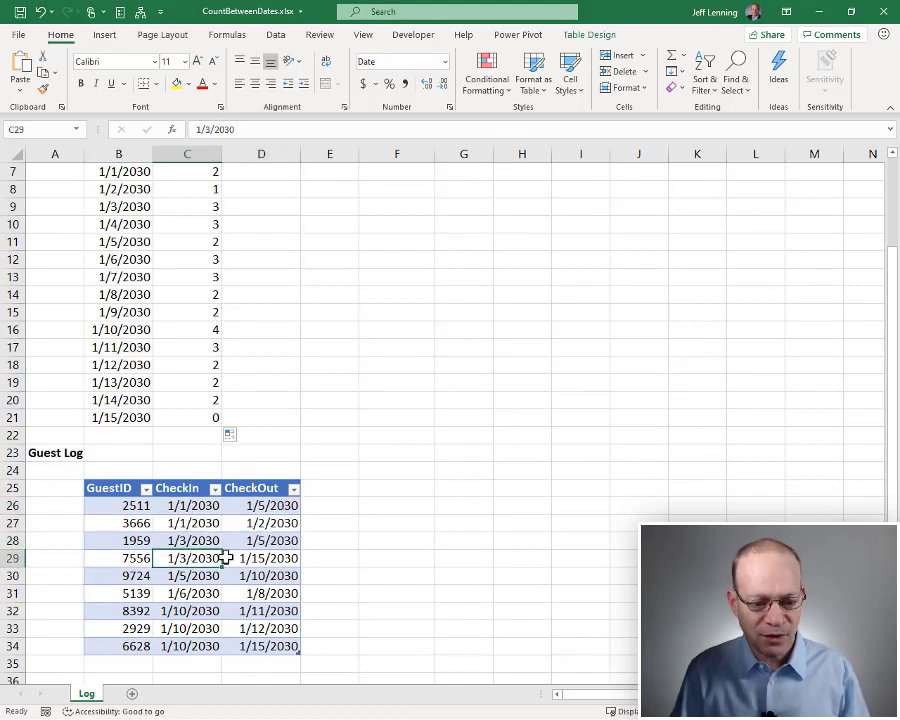
{"action": "scroll", "coordinate": [368, 538], "scroll_direction": "up", "scroll_amount": 1}
{"action": "scroll", "coordinate": [368, 538], "scroll_direction": "up", "scroll_amount": 2}
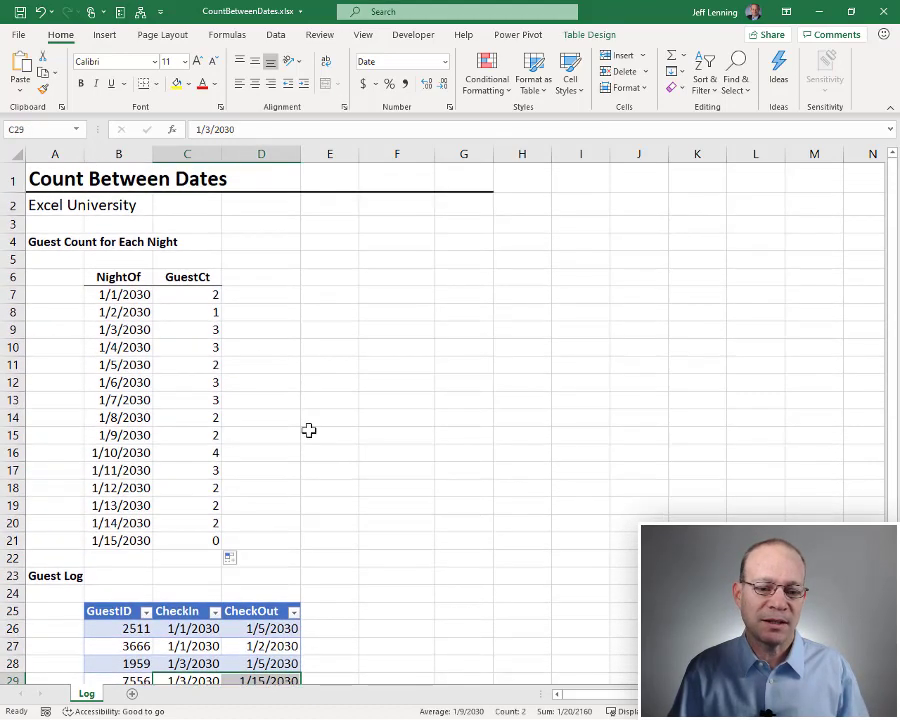
{"action": "left_click", "coordinate": [193, 330]}
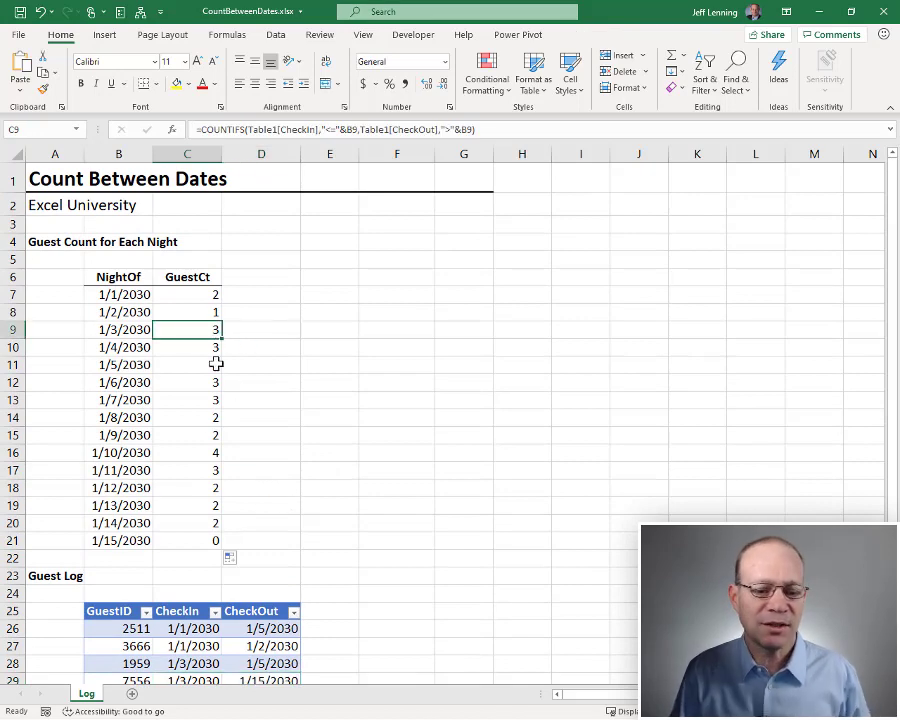
Step: Review how the C7 formula joins the "<=" operator to B7 in the CheckIn criterion, and close the formula without changes
{"action": "left_click", "coordinate": [206, 295]}
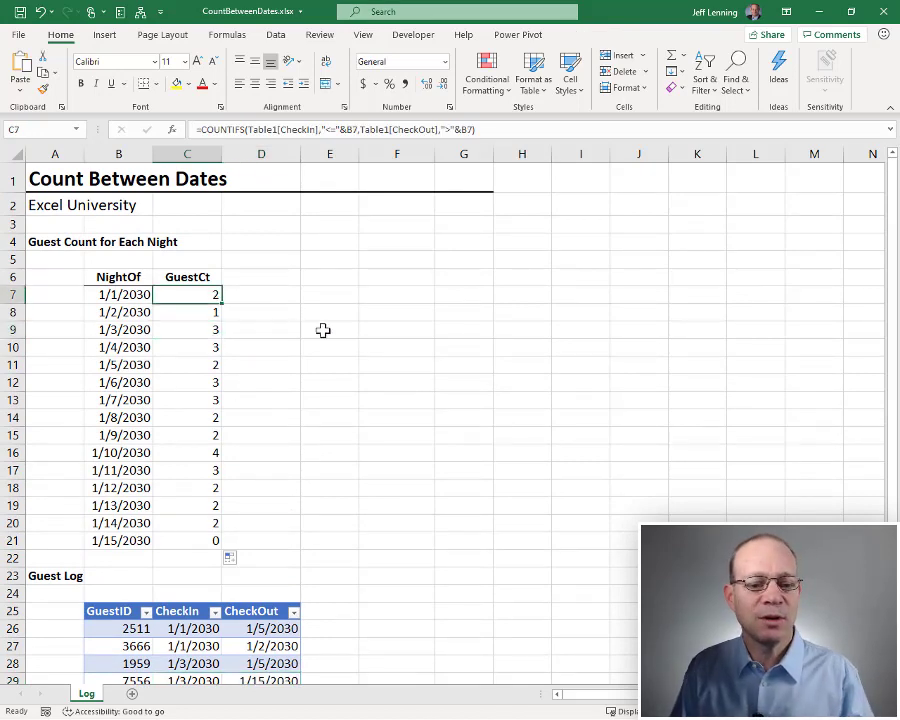
{"action": "key", "text": "F2"}
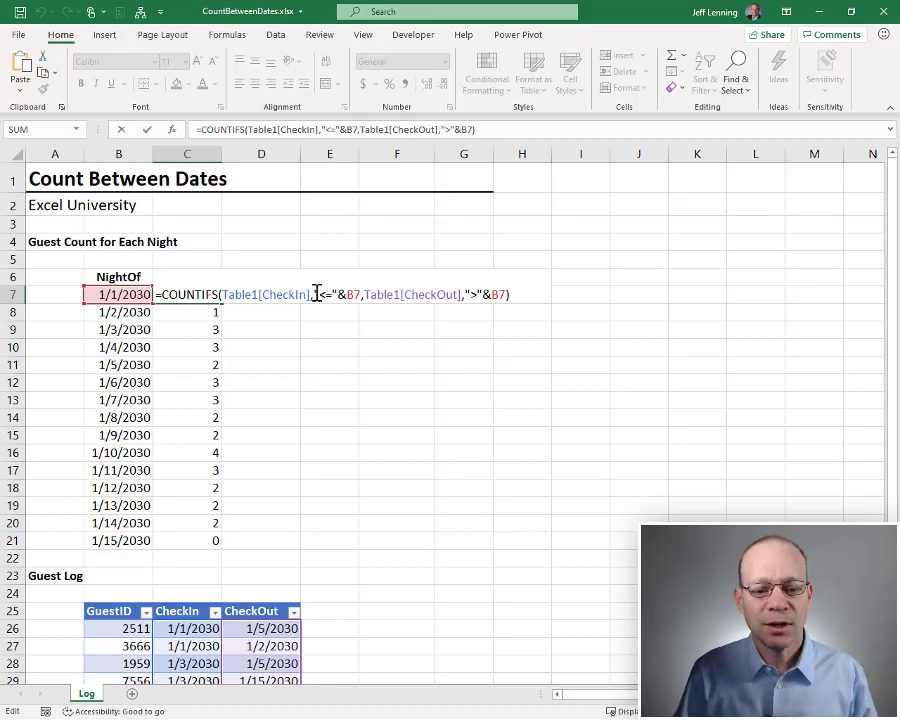
{"action": "left_click_drag", "start_coordinate": [315, 293], "coordinate": [348, 294]}
{"action": "left_click", "coordinate": [350, 294]}
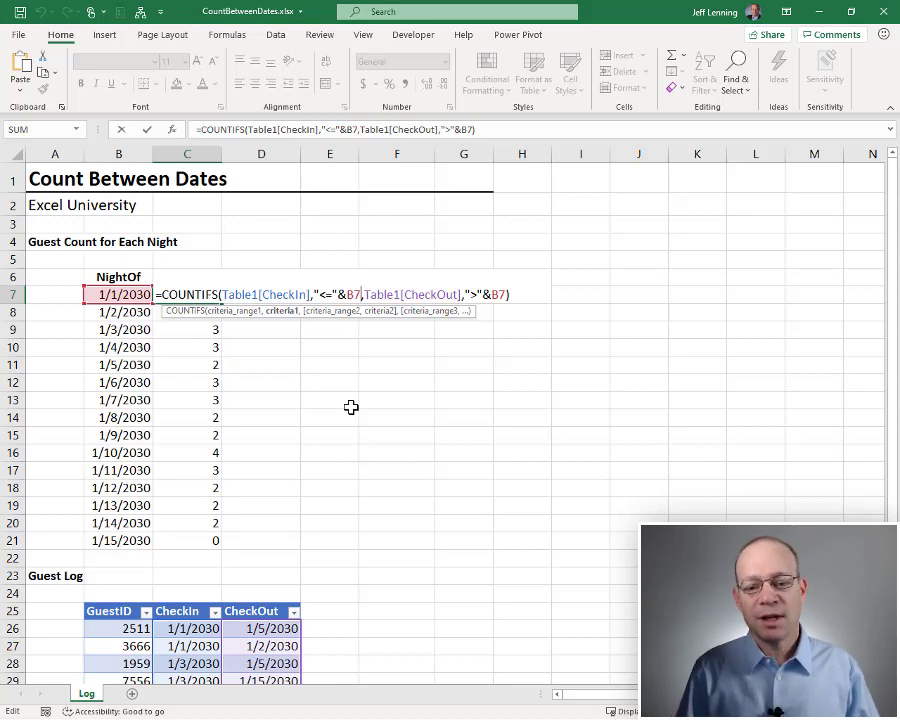
{"action": "key", "text": "Return"}
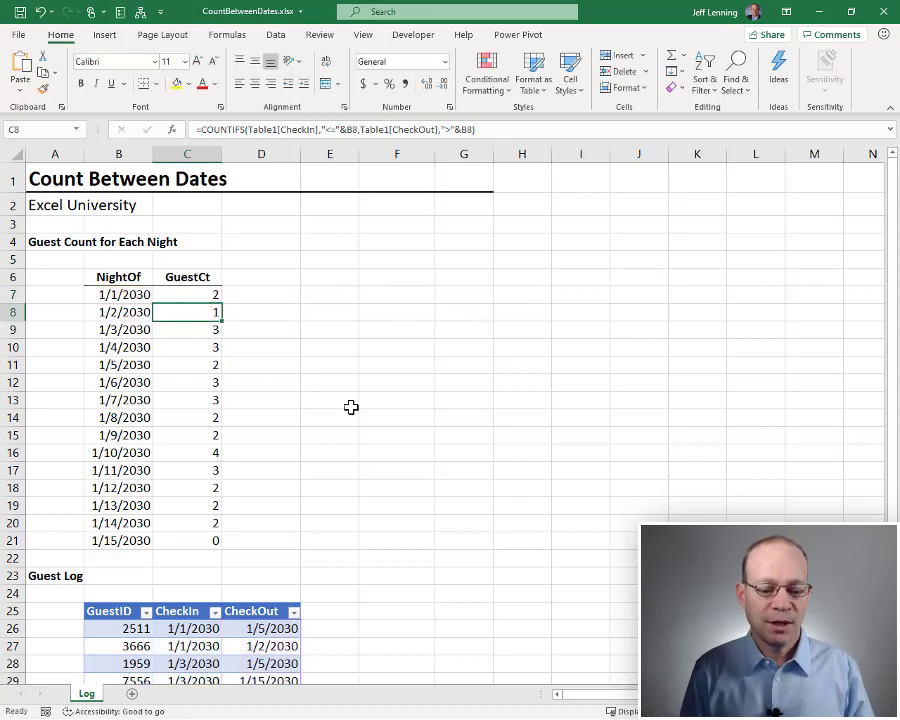